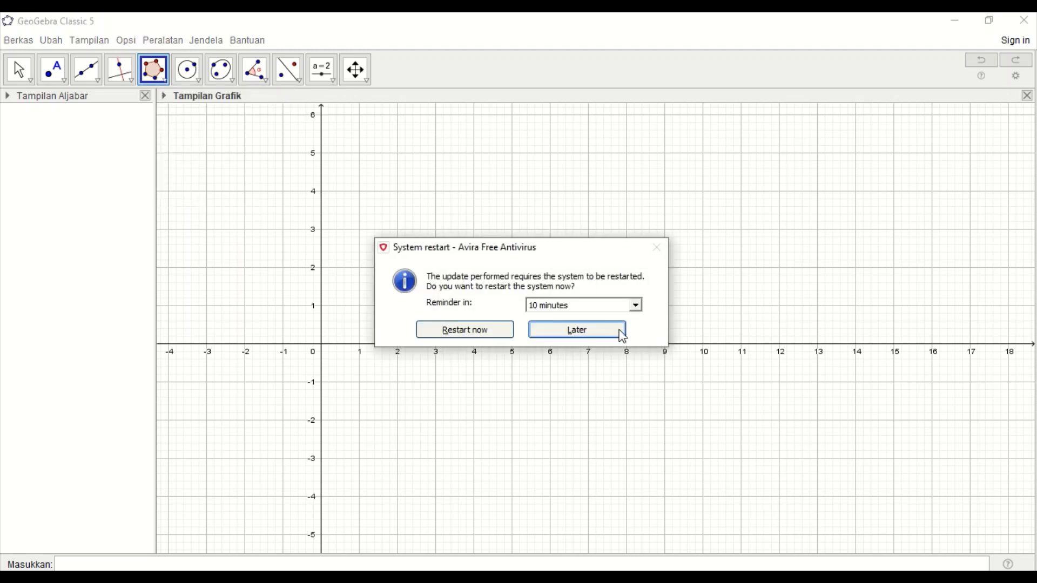
Step: Postpone the antivirus system restart and draw a triangle with the Polygon tool through (2, 4), (2, 2) and (6, 2)
{"action": "left_click", "coordinate": [621, 333]}
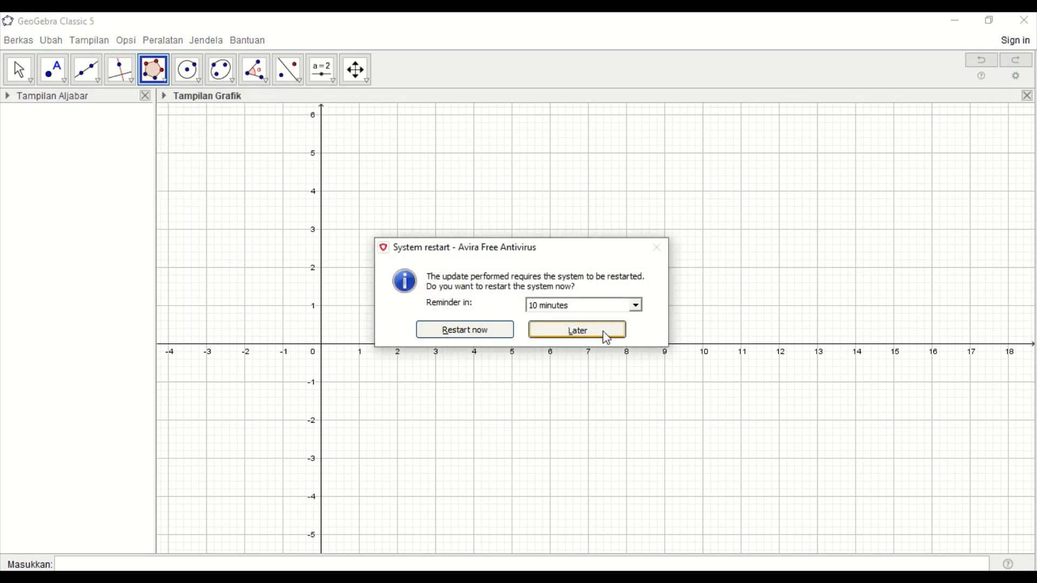
{"action": "left_click", "coordinate": [167, 81]}
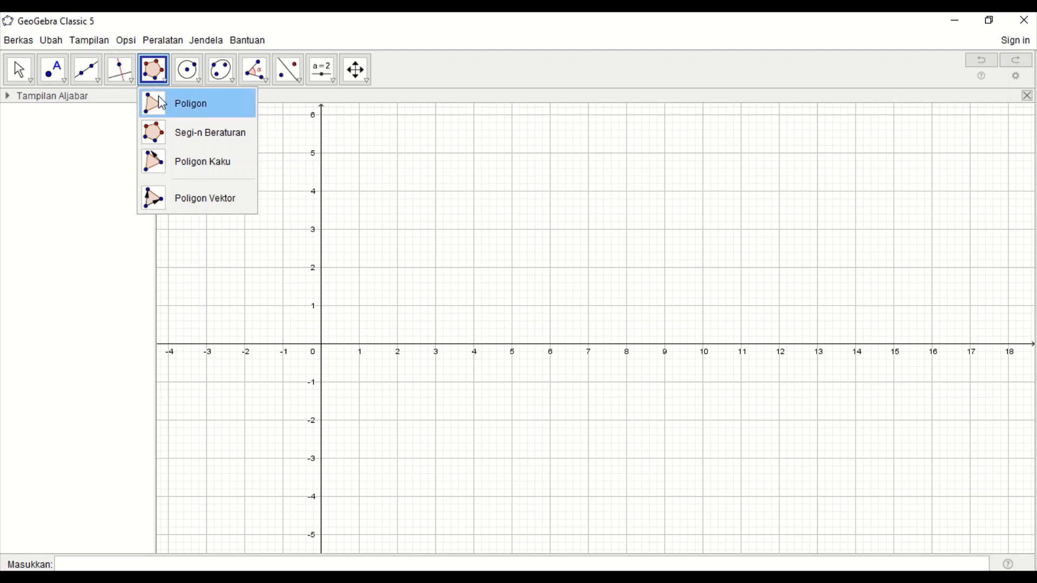
{"action": "left_click", "coordinate": [162, 103]}
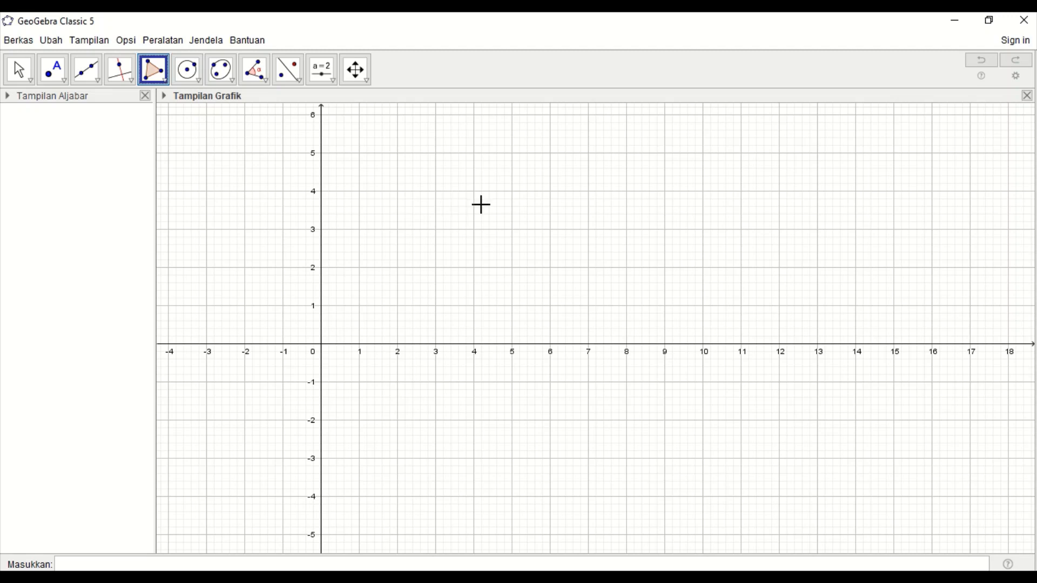
{"action": "left_click", "coordinate": [398, 191]}
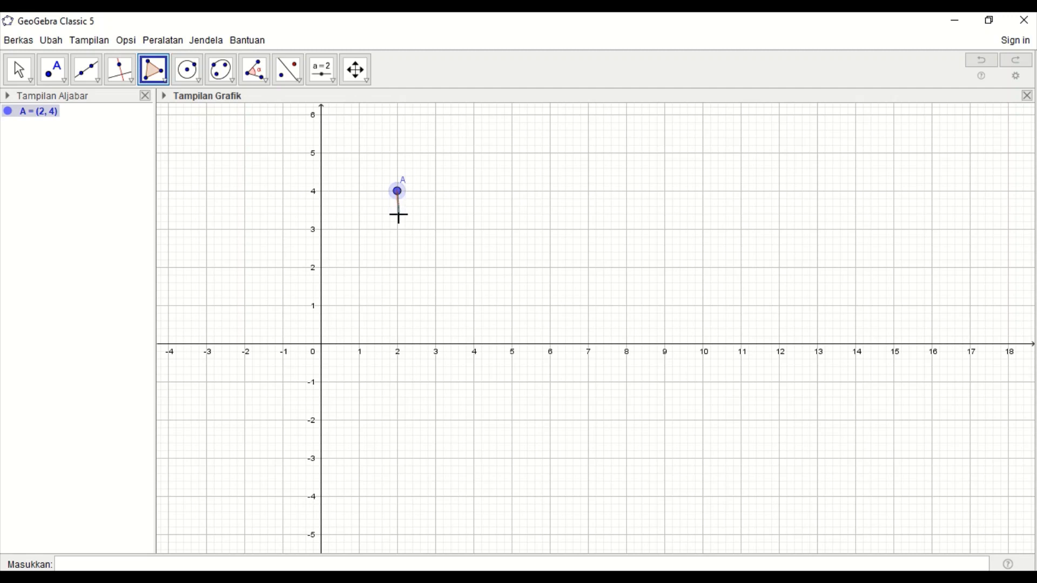
{"action": "left_click", "coordinate": [398, 267]}
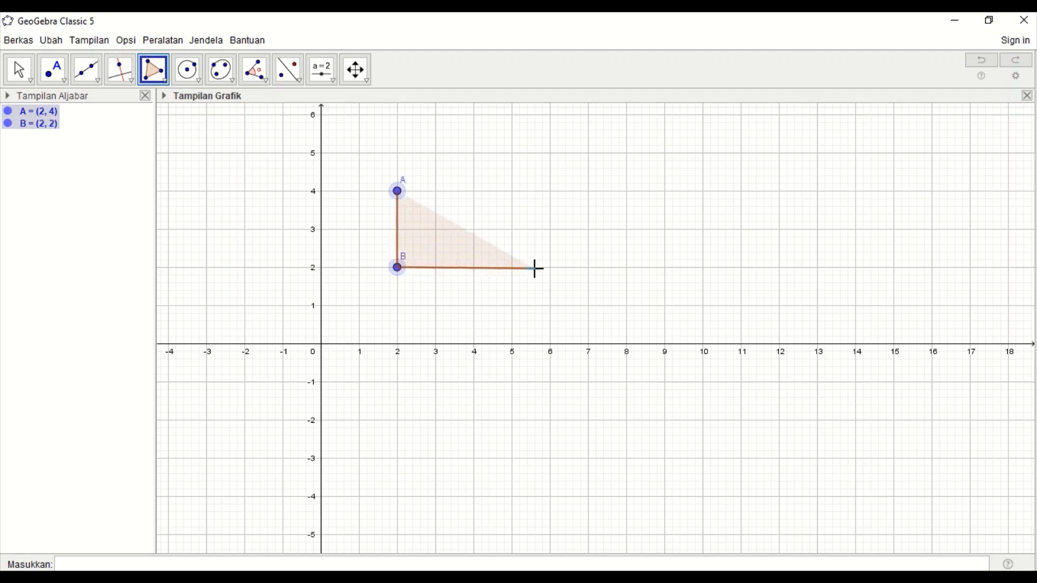
{"action": "left_click", "coordinate": [551, 268]}
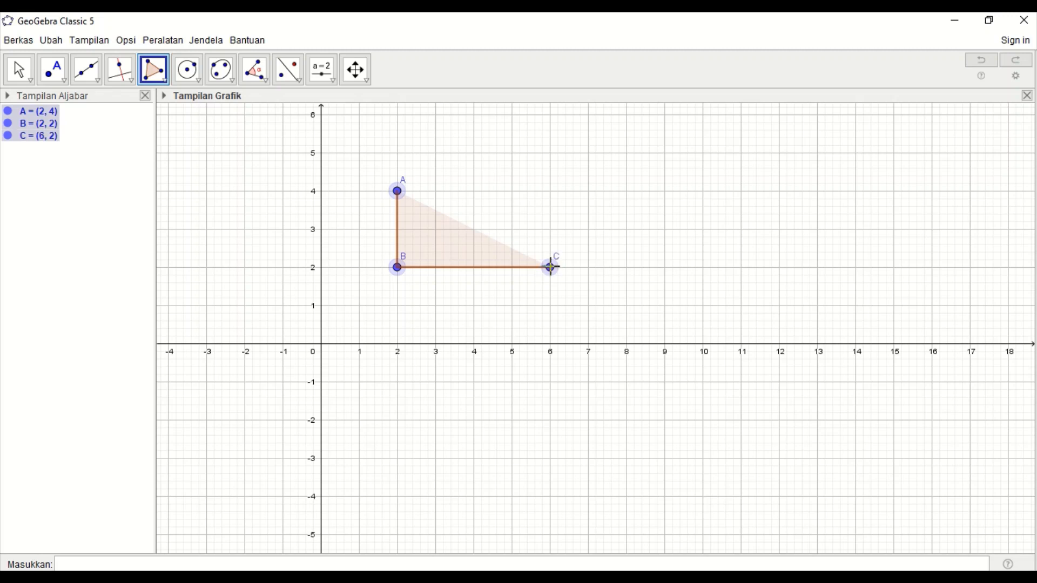
{"action": "left_click", "coordinate": [399, 191]}
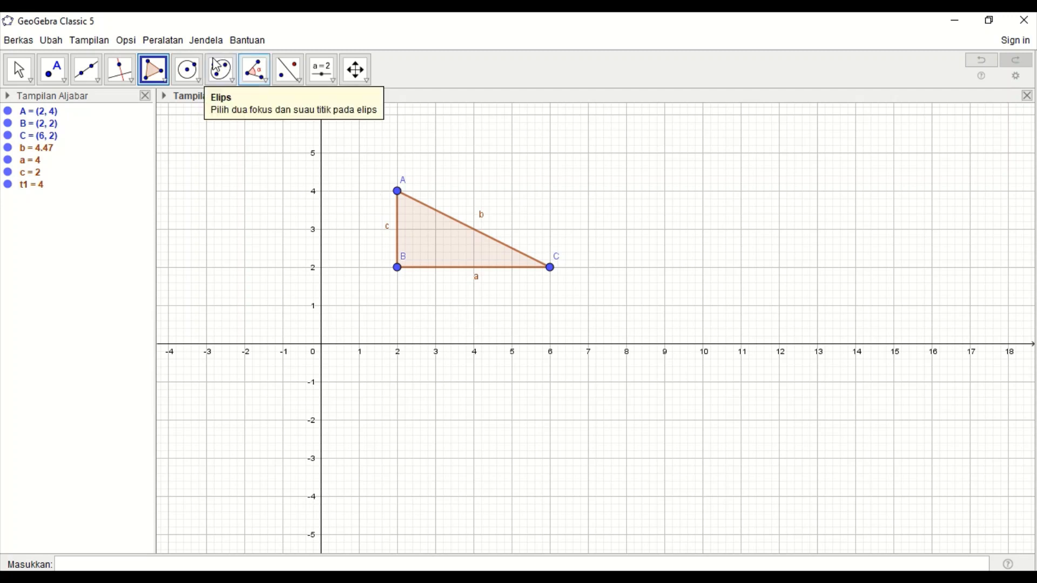
Step: Construct a regular polygon with 3 vertices on the base from (9, 4) to (11, 4)
{"action": "left_click", "coordinate": [166, 82]}
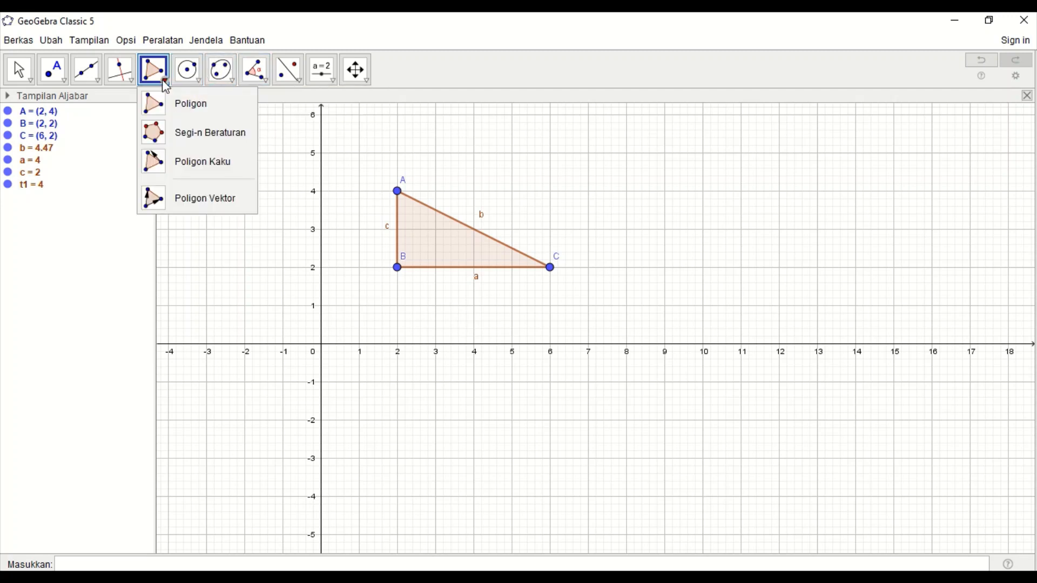
{"action": "left_click", "coordinate": [189, 129]}
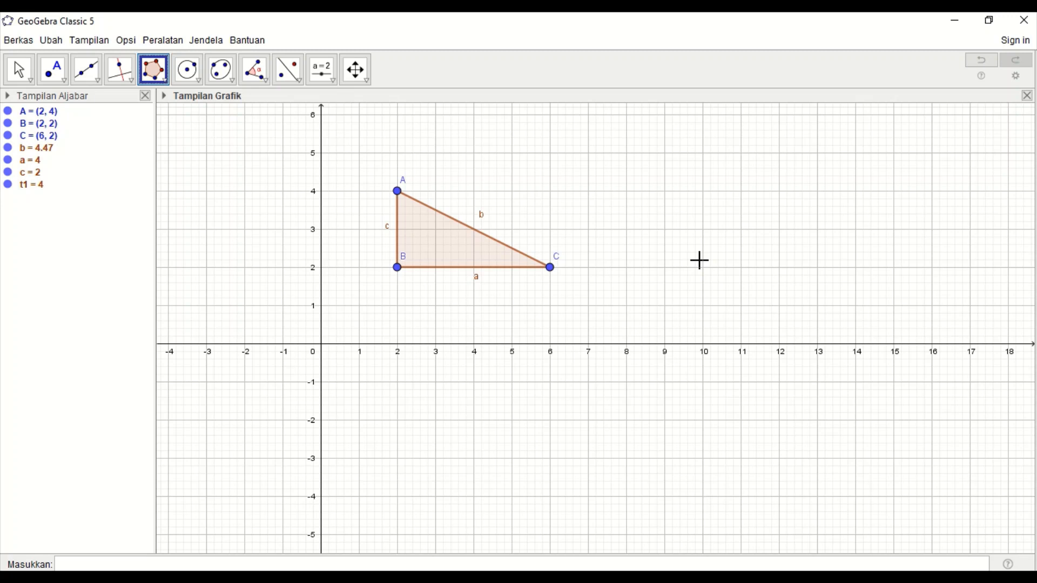
{"action": "left_click", "coordinate": [664, 191]}
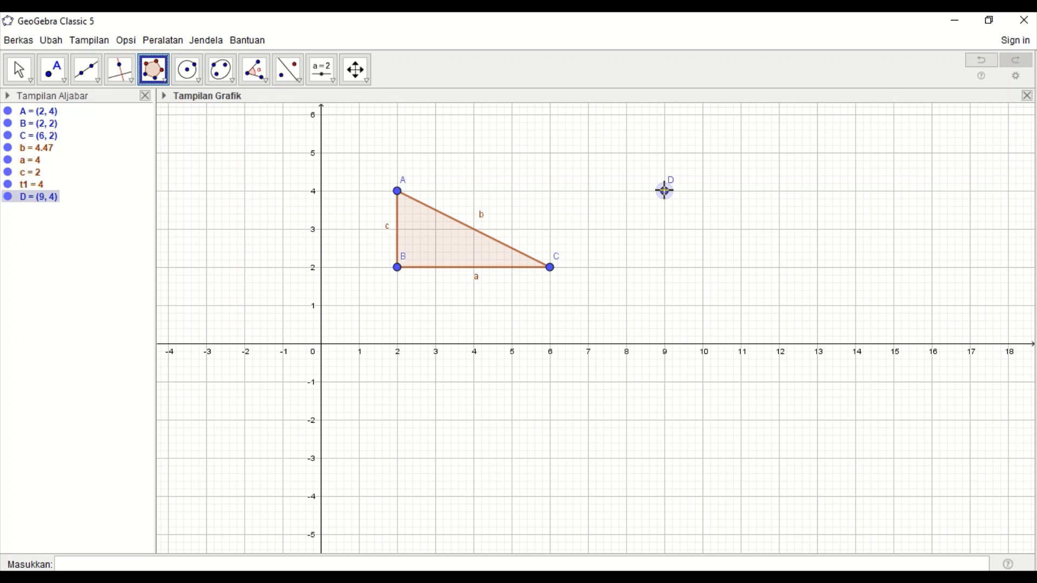
{"action": "left_click", "coordinate": [743, 191]}
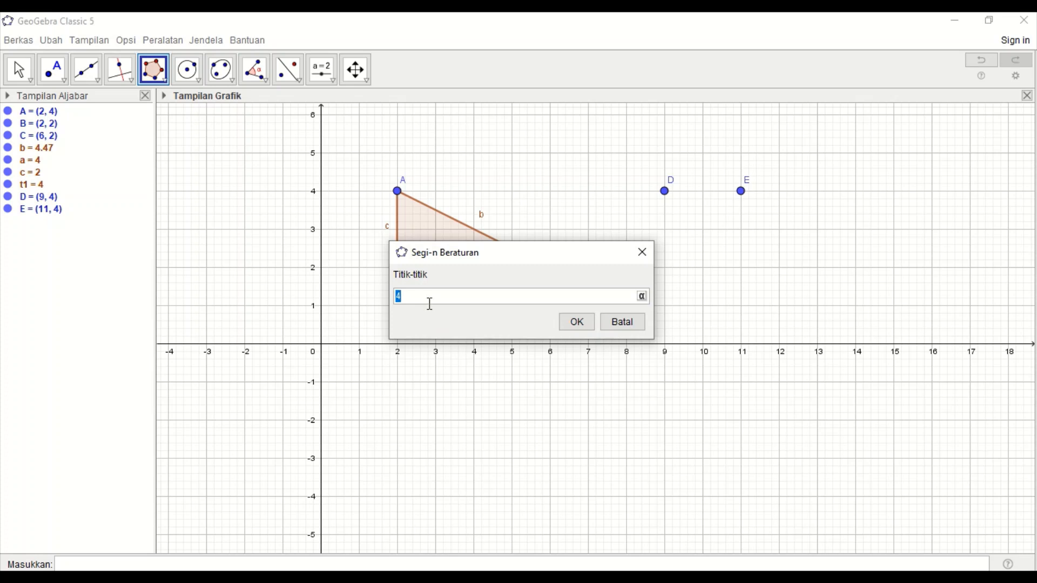
{"action": "type", "text": "3"}
{"action": "left_click", "coordinate": [574, 324]}
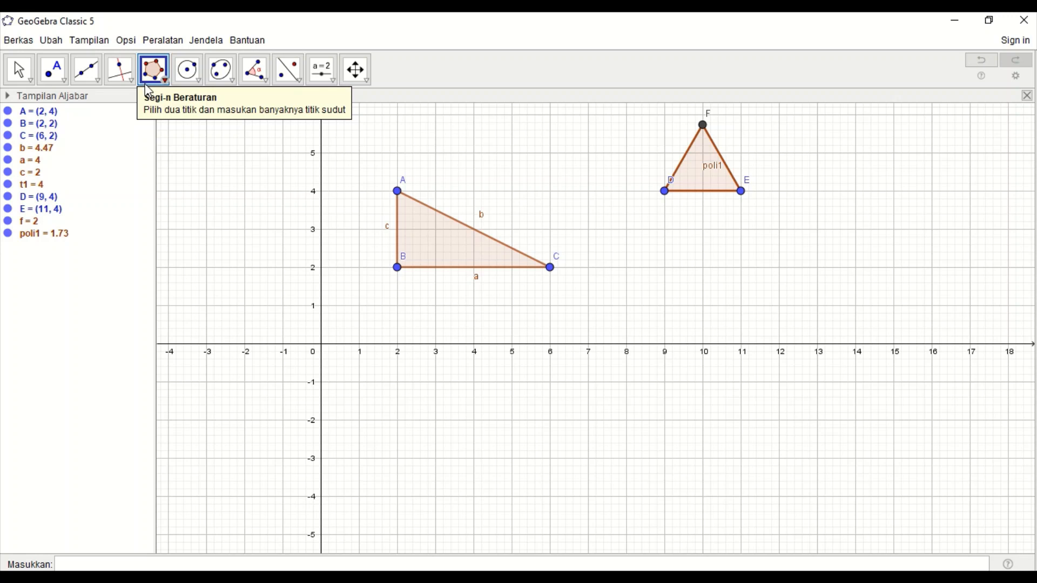
Step: Construct a regular polygon with 6 vertices on the base (9, 2) to (11, 2), and move it so the base runs from (5, -4) to (7, -4)
{"action": "left_click", "coordinate": [665, 268]}
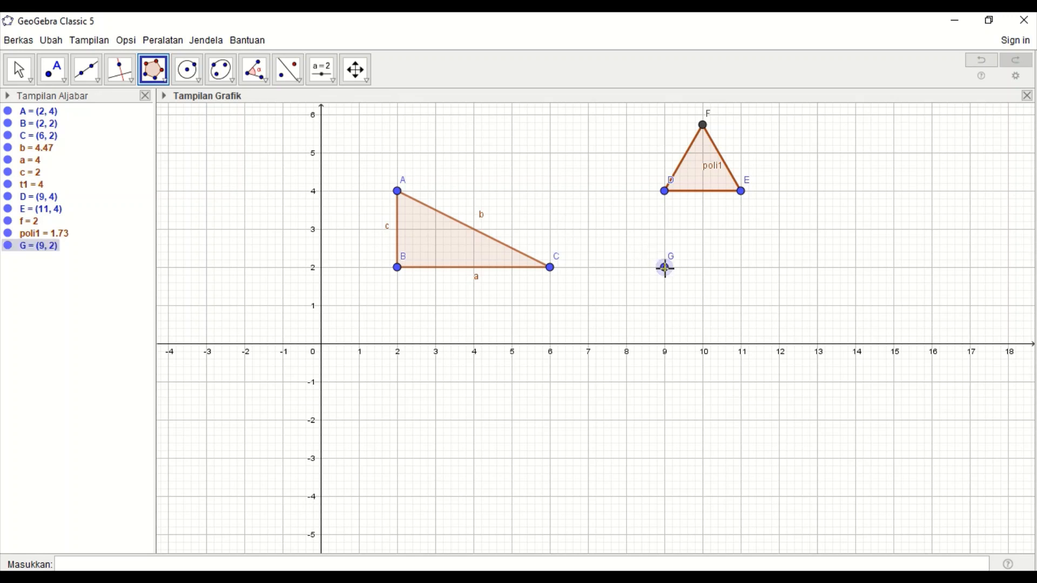
{"action": "left_click", "coordinate": [742, 268]}
{"action": "type", "text": "6"}
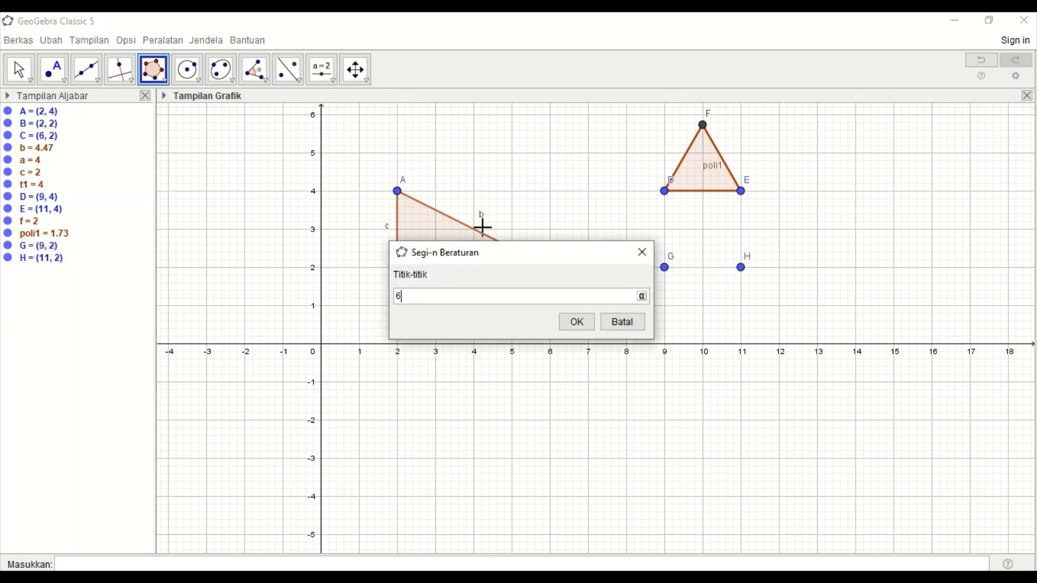
{"action": "left_click", "coordinate": [583, 321]}
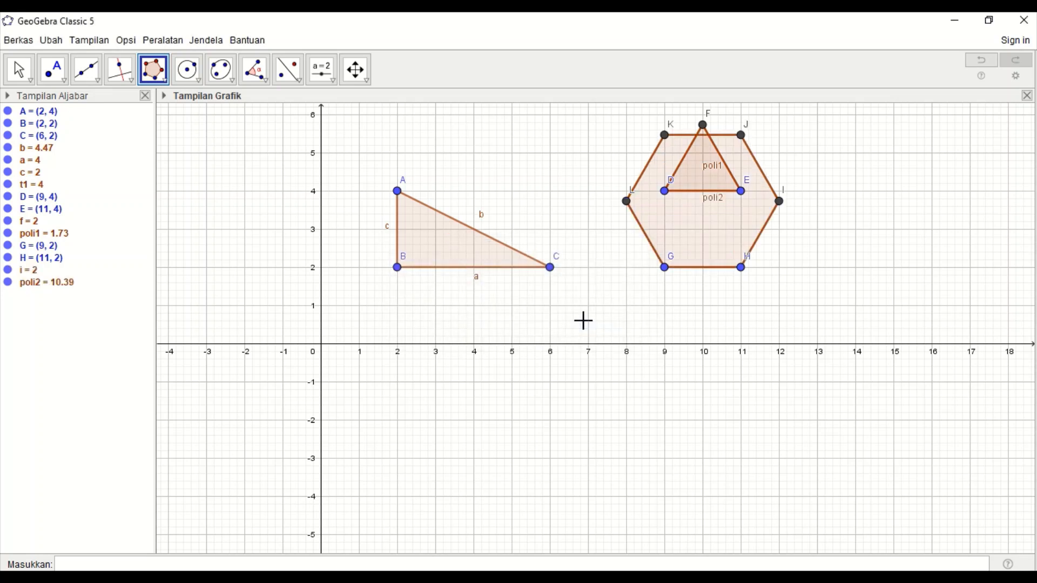
{"action": "left_click", "coordinate": [20, 71]}
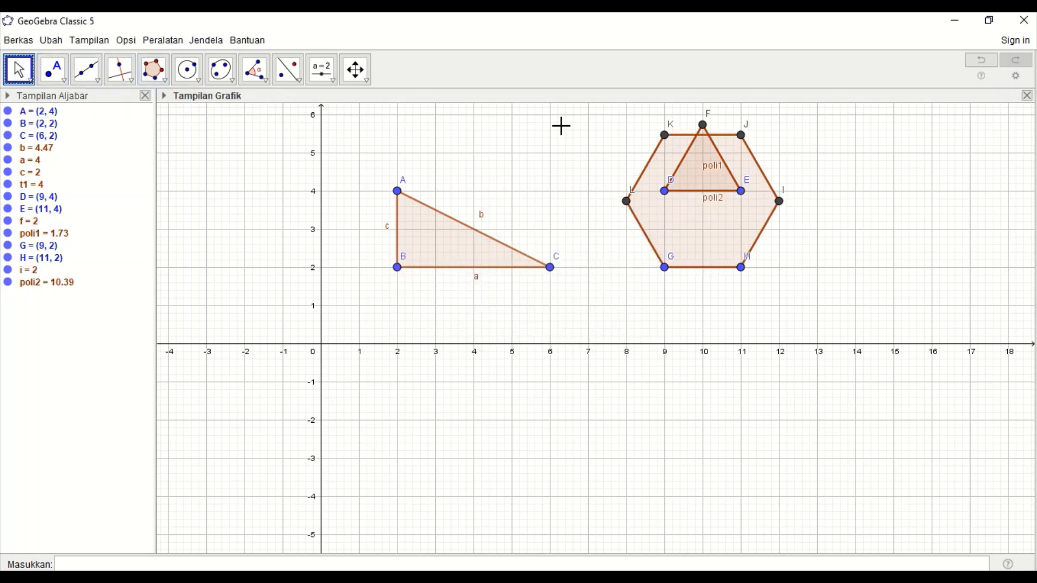
{"action": "left_click_drag", "start_coordinate": [724, 229], "coordinate": [572, 462]}
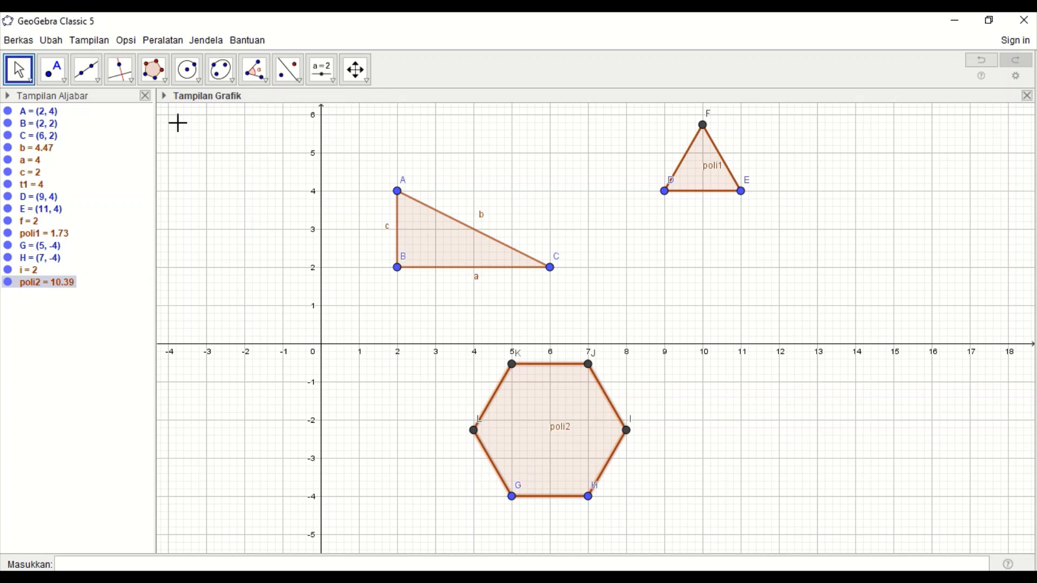
Step: Draw an irregular hexagon with the Polygon tool through (11, -1), (13, -1), (15, -3), (14, -5), (11, -5) and (9, -2)
{"action": "left_click", "coordinate": [169, 90]}
{"action": "left_click", "coordinate": [173, 104]}
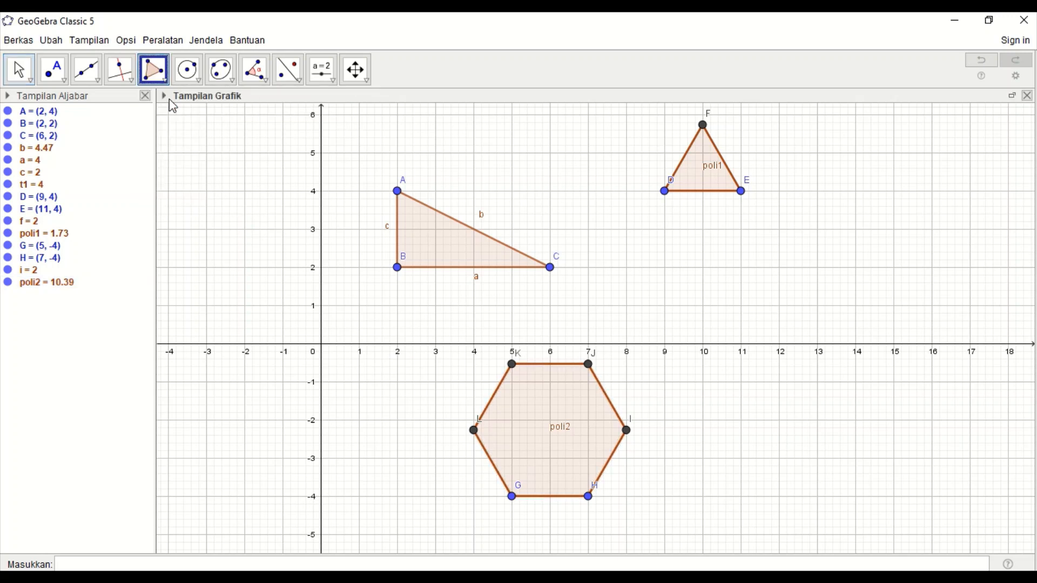
{"action": "left_click", "coordinate": [741, 382]}
{"action": "key", "text": "ctrl+z"}
{"action": "left_click", "coordinate": [741, 382]}
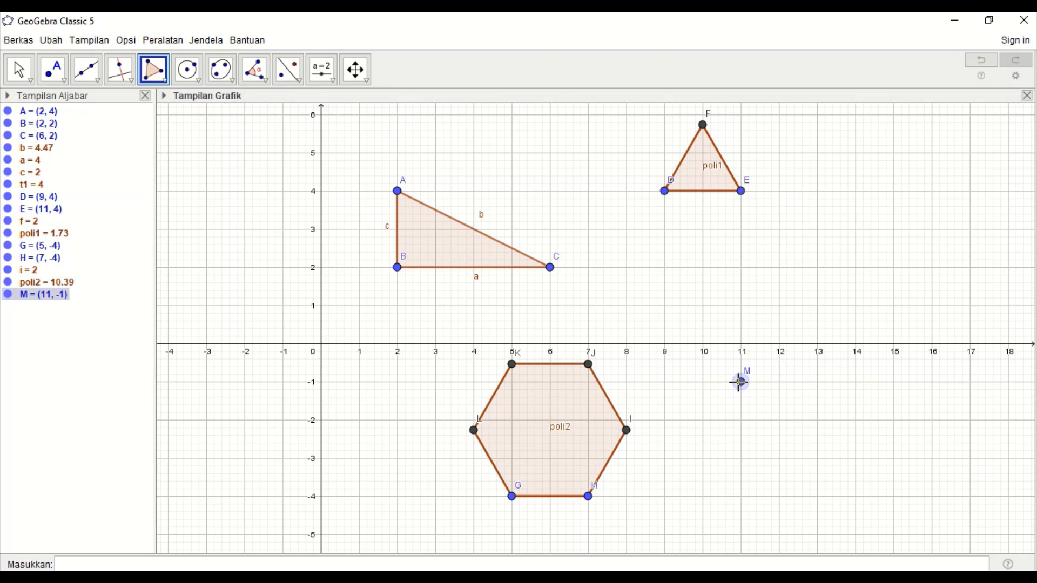
{"action": "left_click", "coordinate": [818, 382]}
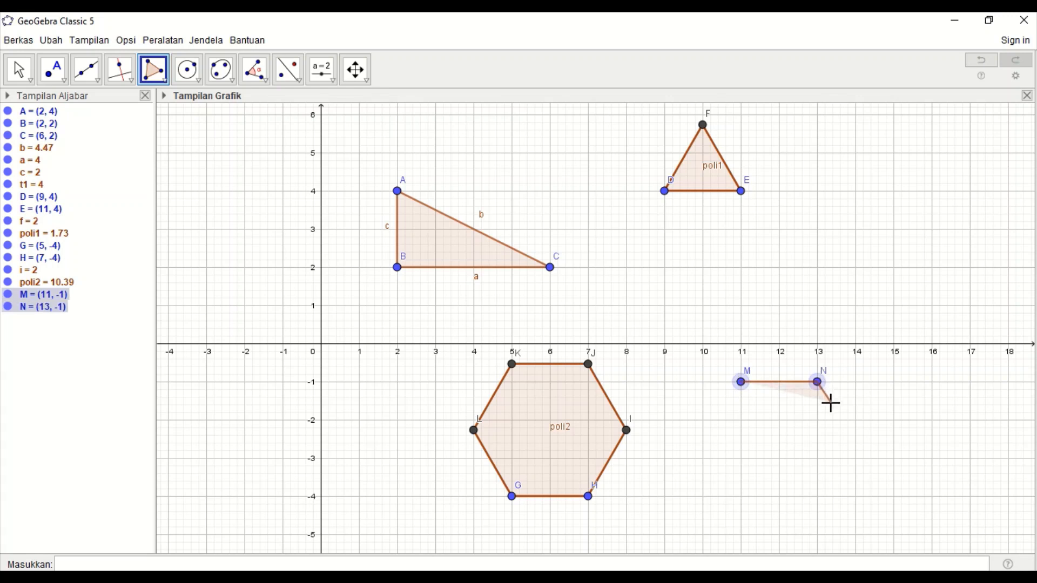
{"action": "left_click", "coordinate": [895, 460]}
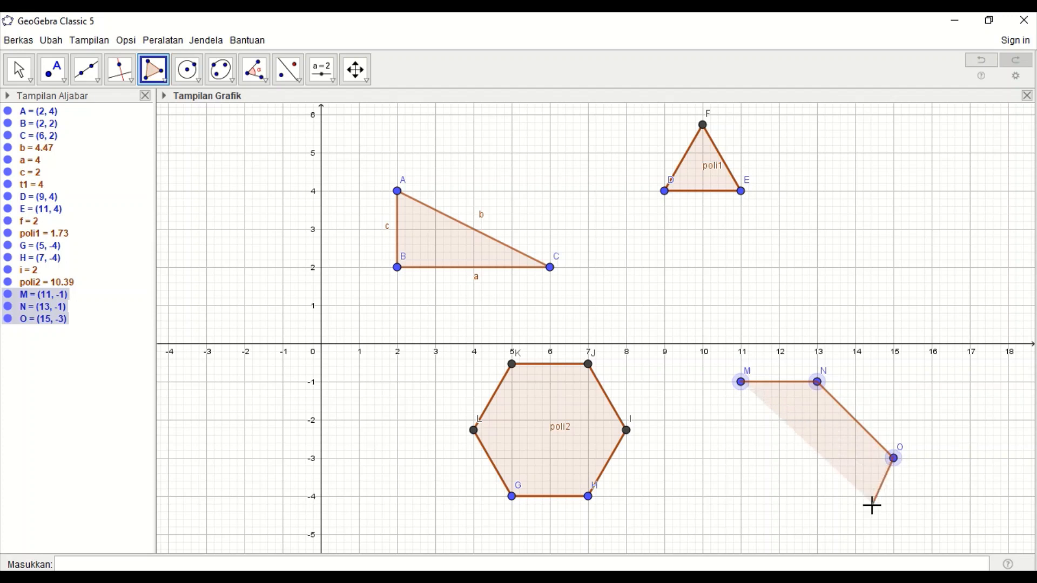
{"action": "left_click", "coordinate": [856, 535]}
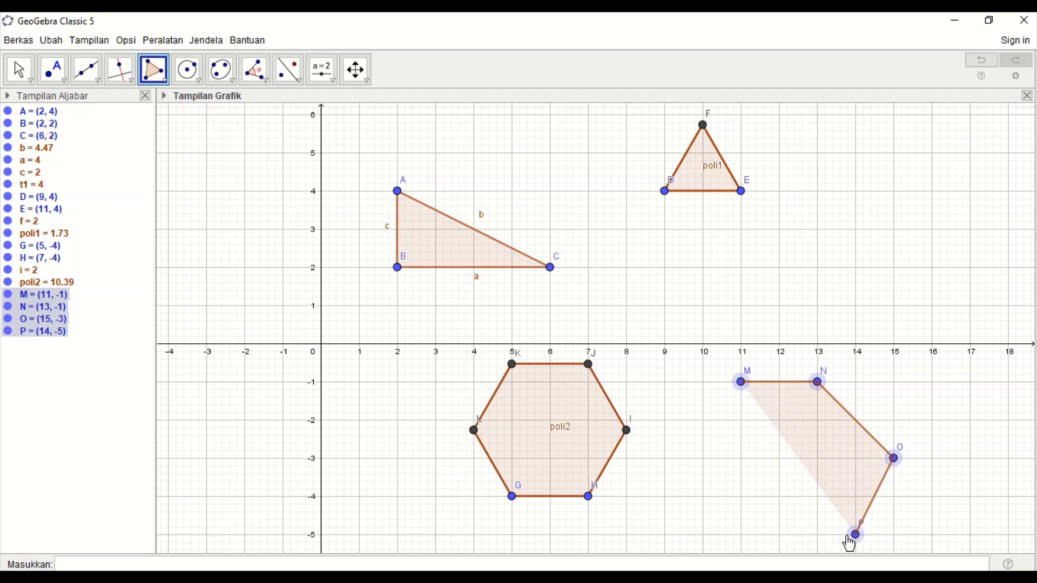
{"action": "left_click", "coordinate": [743, 536]}
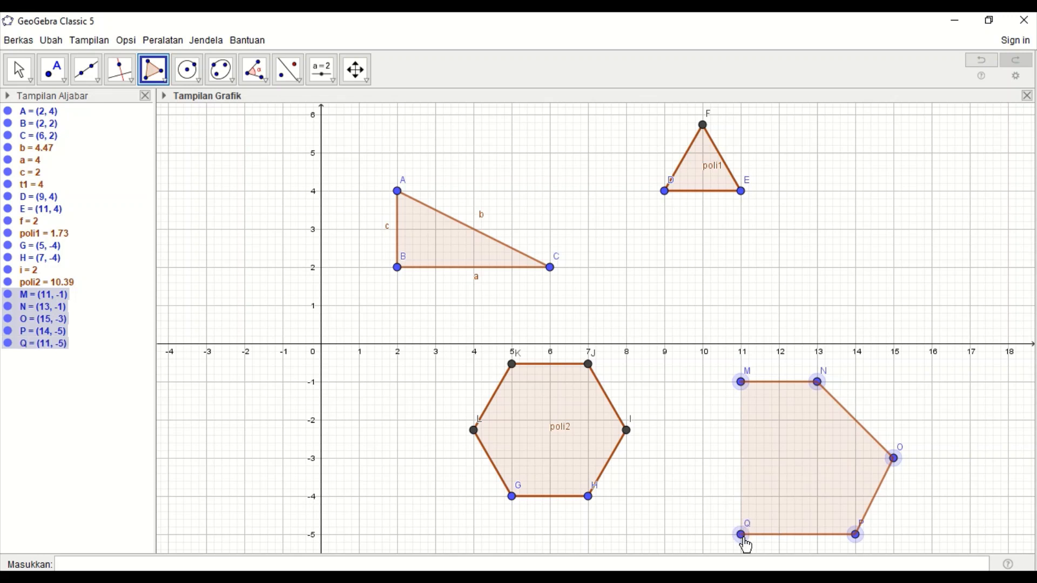
{"action": "left_click", "coordinate": [664, 420]}
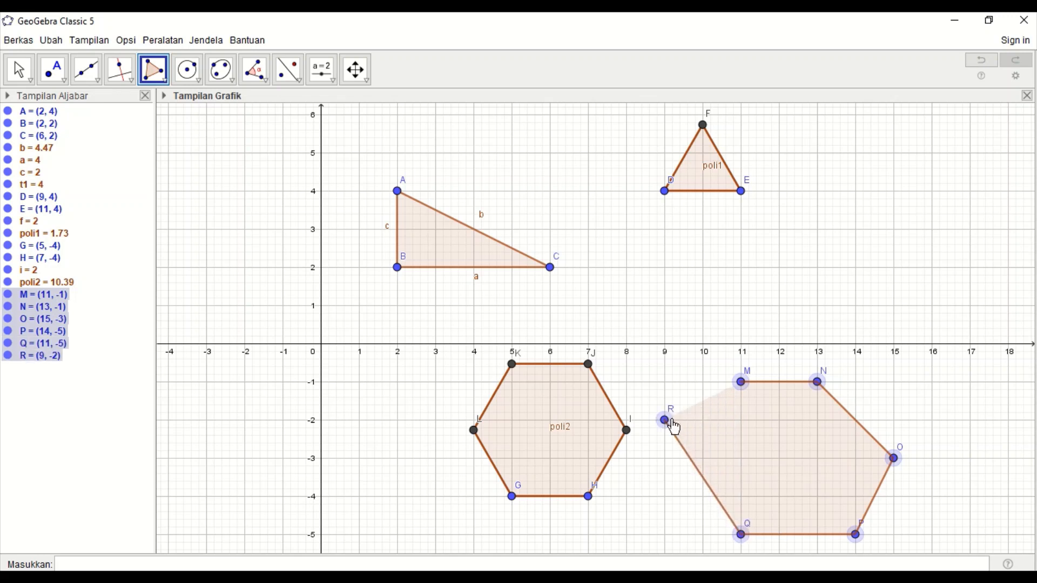
{"action": "left_click", "coordinate": [742, 382]}
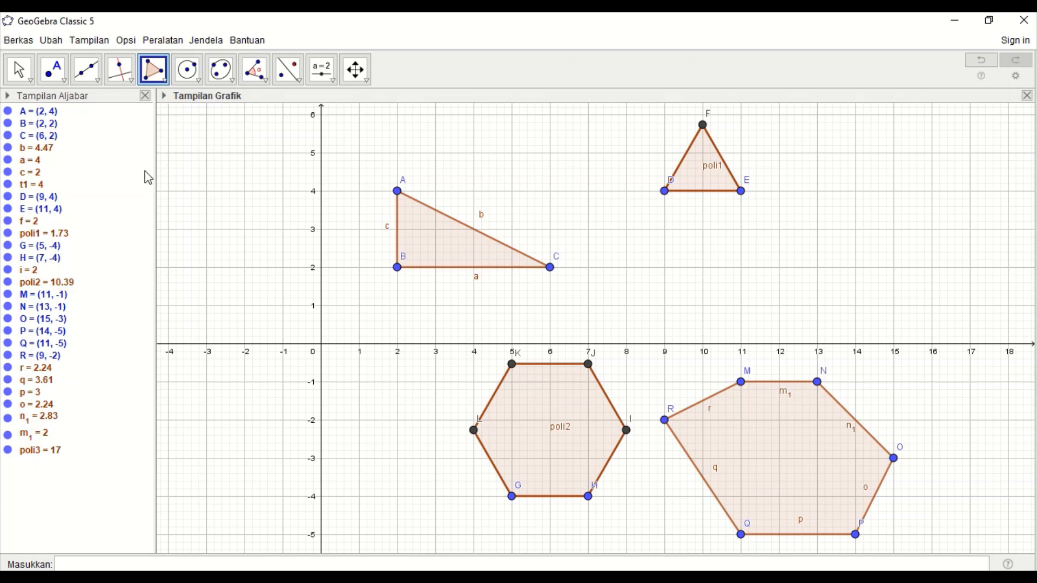
Step: Delete all the polygons and draw a circle centred at (6, 1) passing through the point (8, 3)
{"action": "key", "text": "ctrl+a"}
{"action": "key", "text": "Delete"}
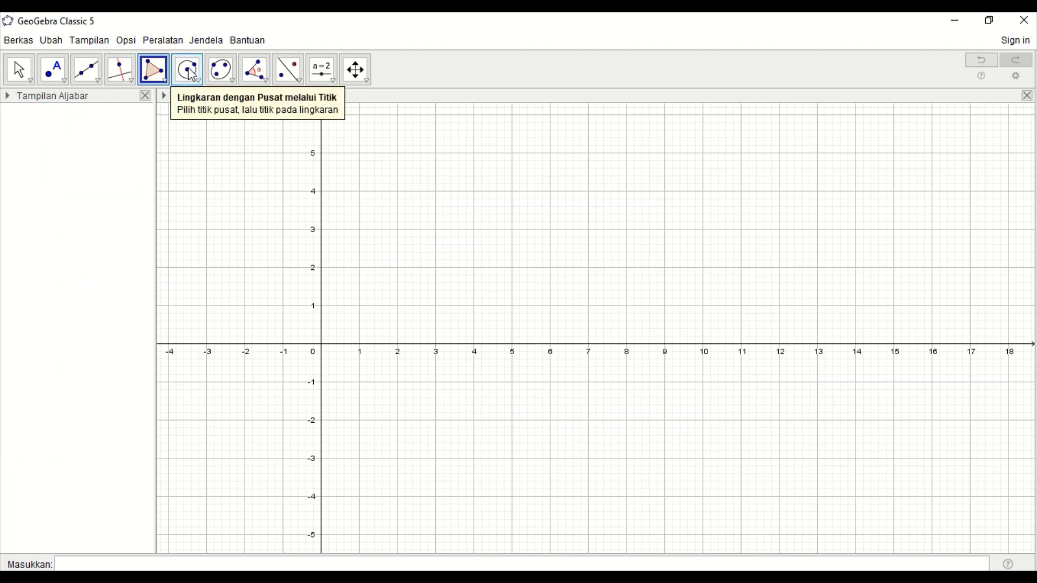
{"action": "left_click", "coordinate": [201, 83]}
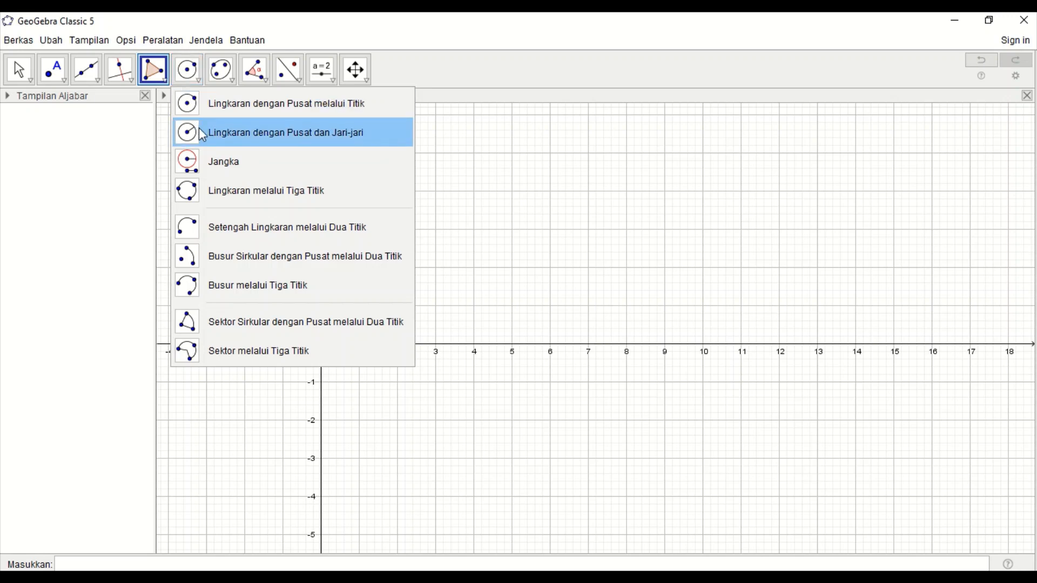
{"action": "left_click", "coordinate": [237, 106]}
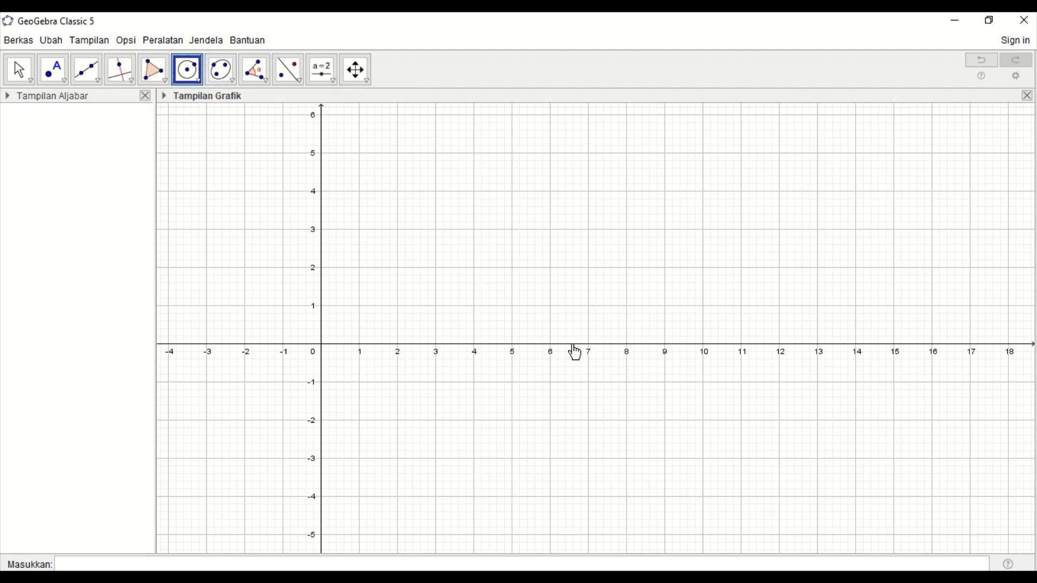
{"action": "left_click", "coordinate": [550, 307]}
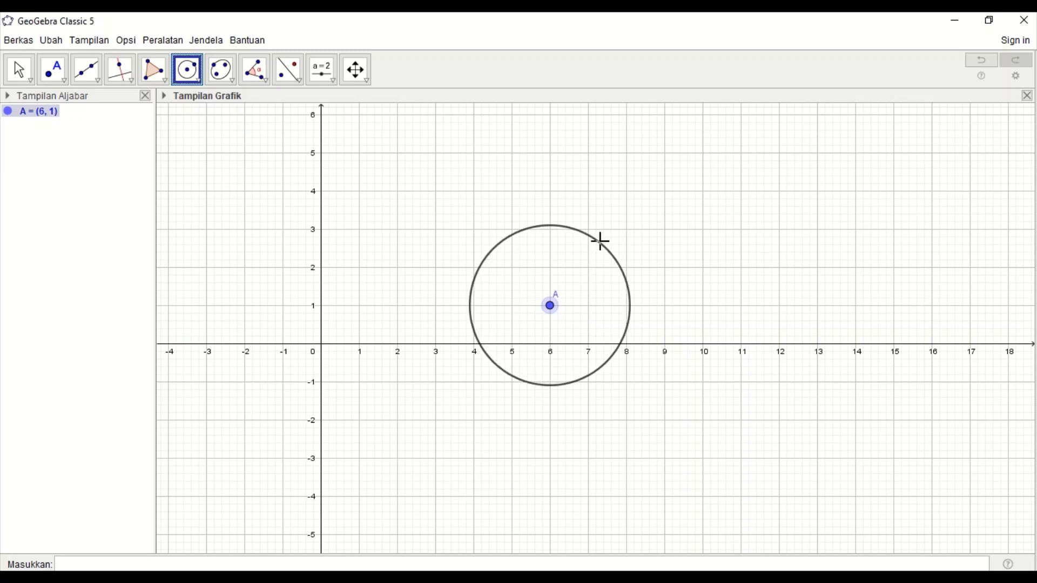
{"action": "left_click", "coordinate": [625, 230]}
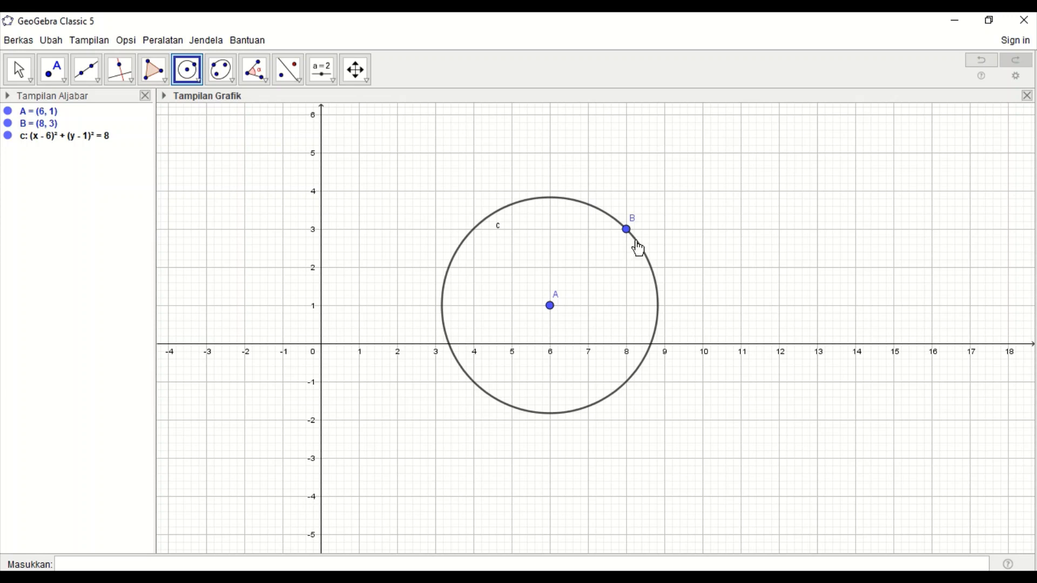
Step: Draw a circle by centre and radius, centred at (-4, 2) with radius 3
{"action": "left_click", "coordinate": [186, 80]}
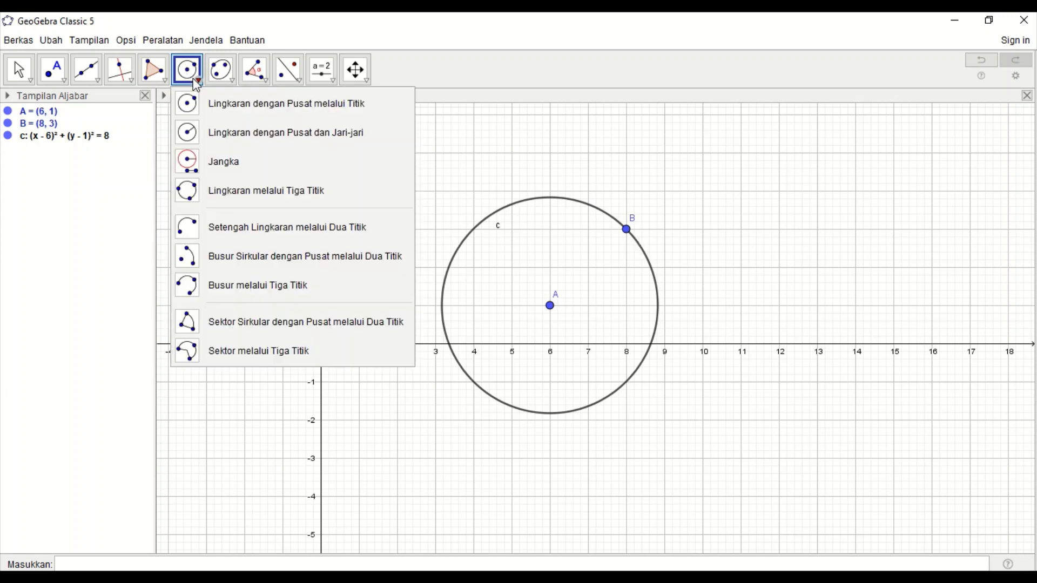
{"action": "left_click", "coordinate": [218, 136]}
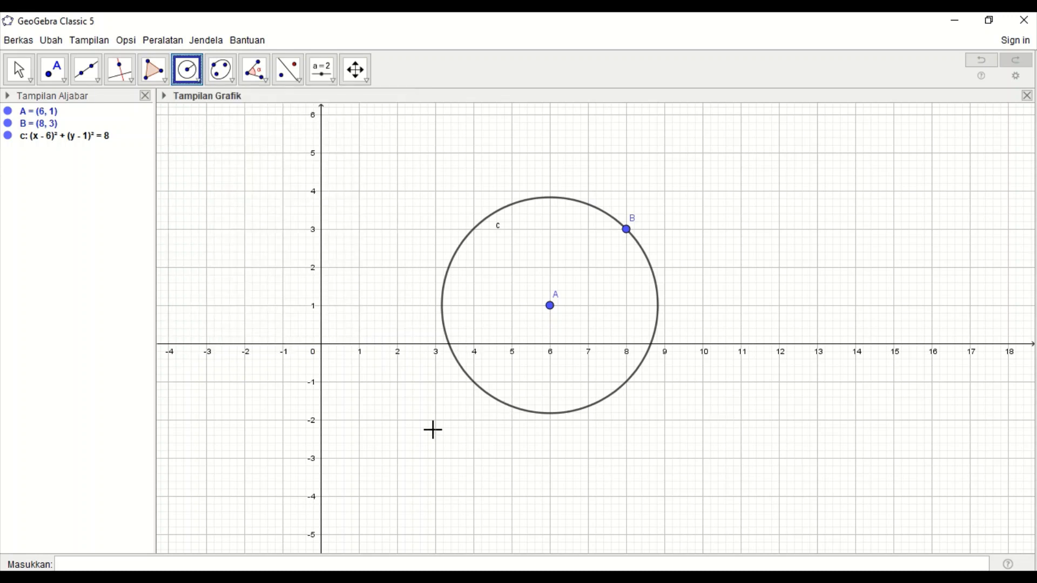
{"action": "left_click", "coordinate": [19, 69]}
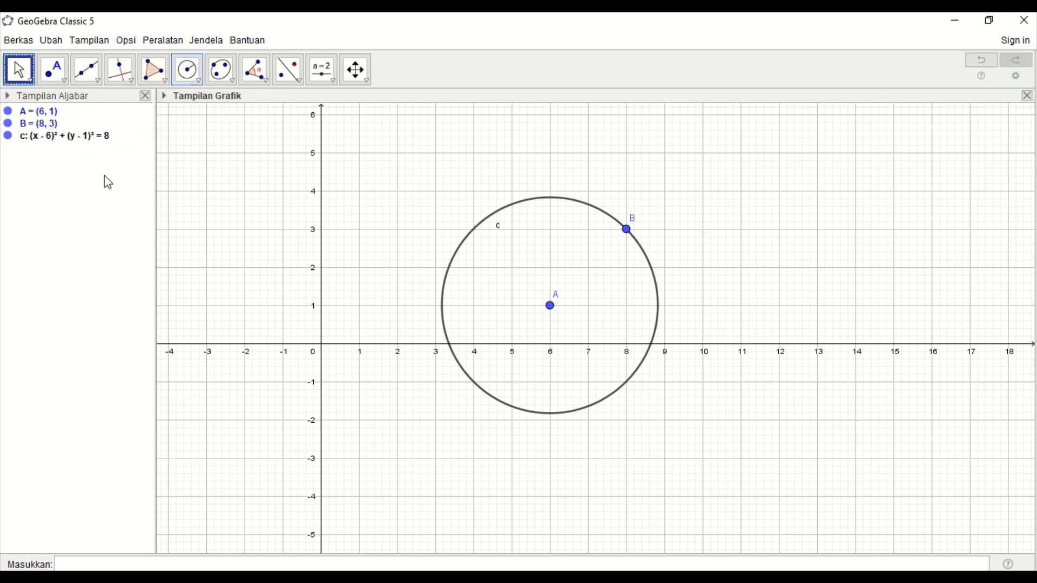
{"action": "left_click_drag", "start_coordinate": [184, 195], "coordinate": [493, 219]}
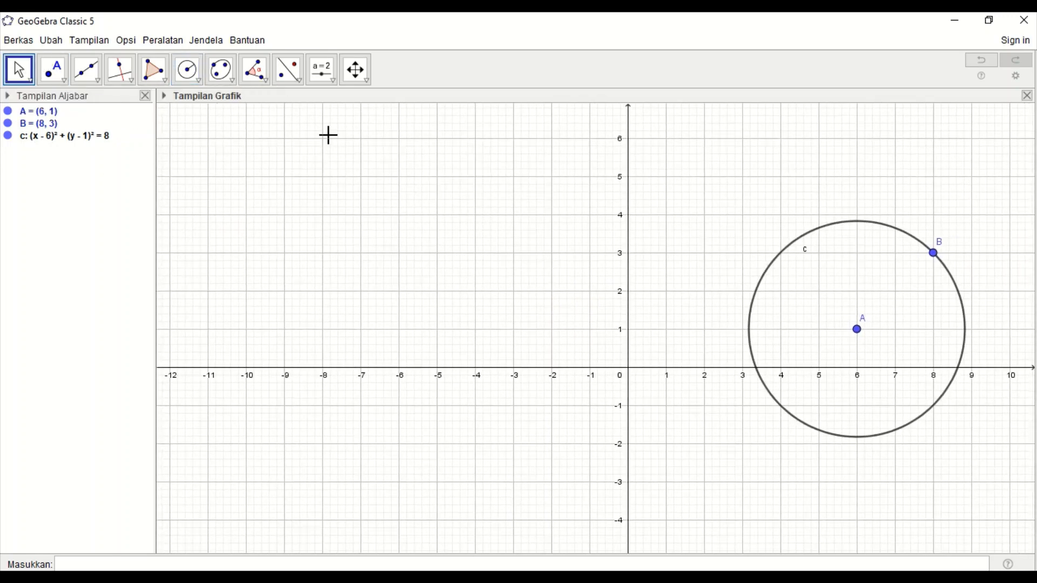
{"action": "left_click", "coordinate": [188, 69]}
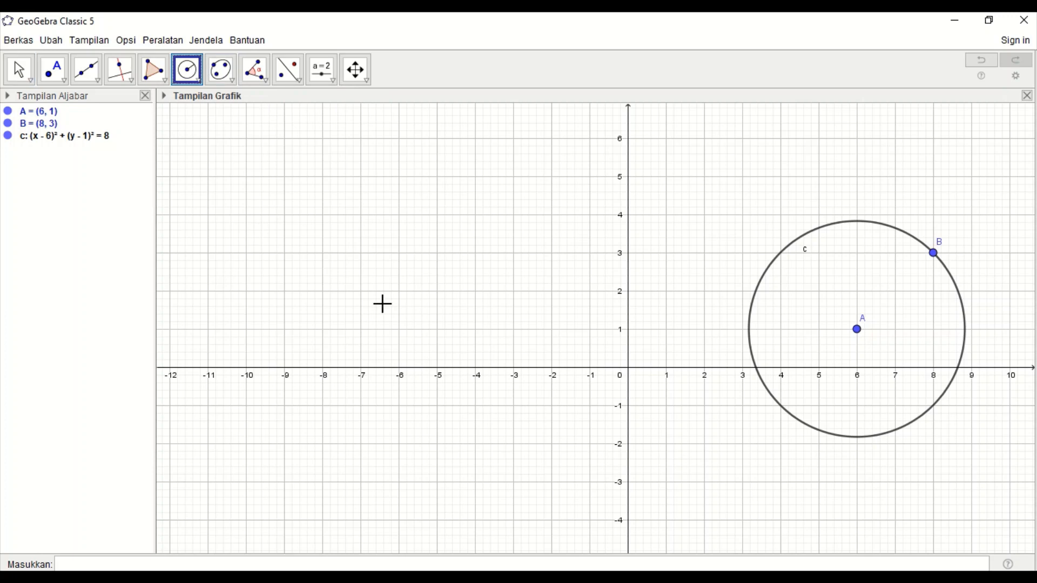
{"action": "left_click", "coordinate": [476, 291]}
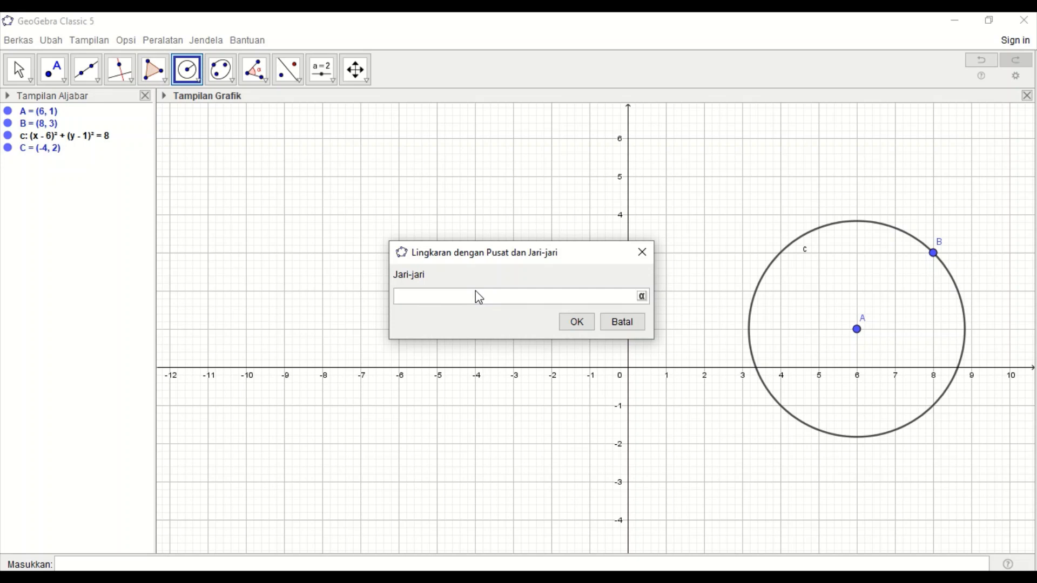
{"action": "type", "text": "3"}
{"action": "left_click", "coordinate": [574, 326]}
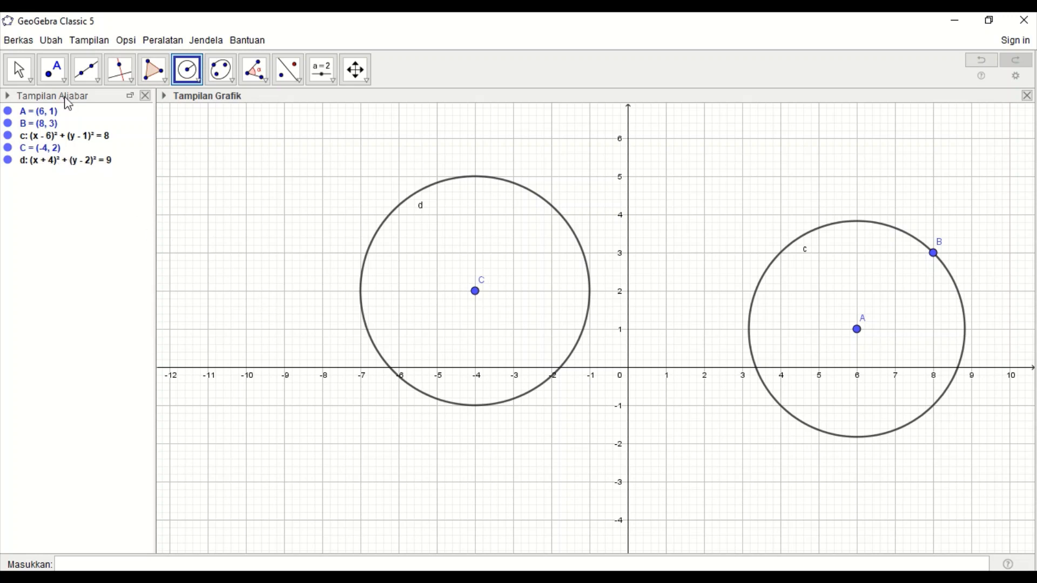
Step: Reshape the circle through two points by moving its centre to (4, 3) and its rim point to about (5.08, 0.62)
{"action": "left_click", "coordinate": [19, 69]}
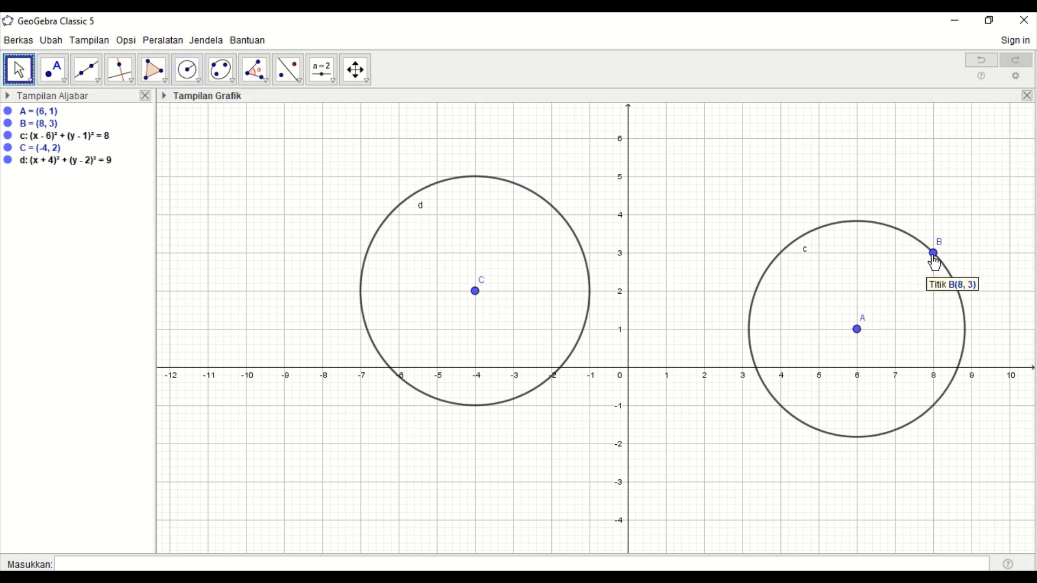
{"action": "left_click_drag", "start_coordinate": [859, 332], "coordinate": [744, 292]}
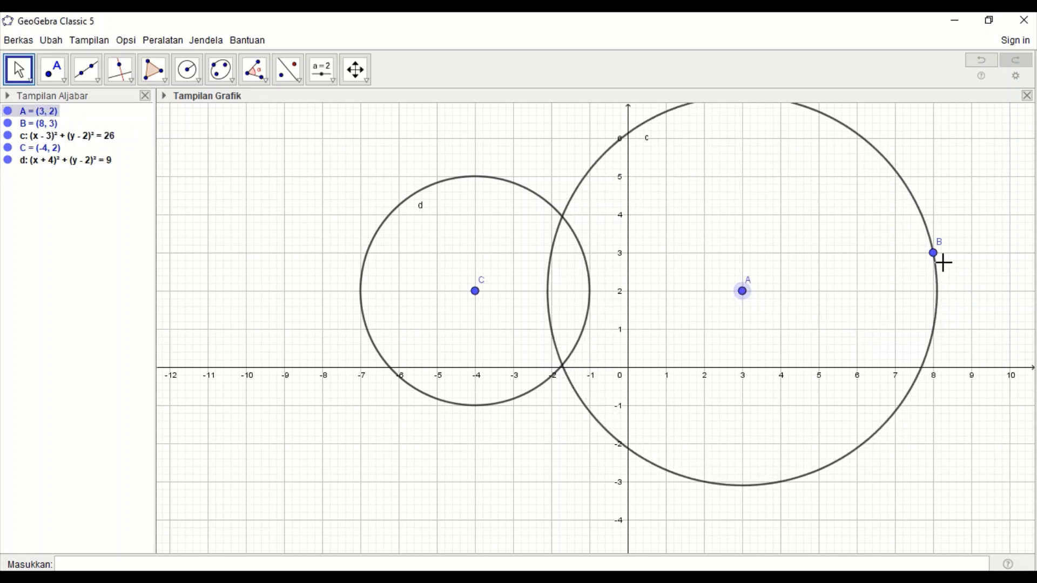
{"action": "left_click_drag", "start_coordinate": [935, 258], "coordinate": [858, 368]}
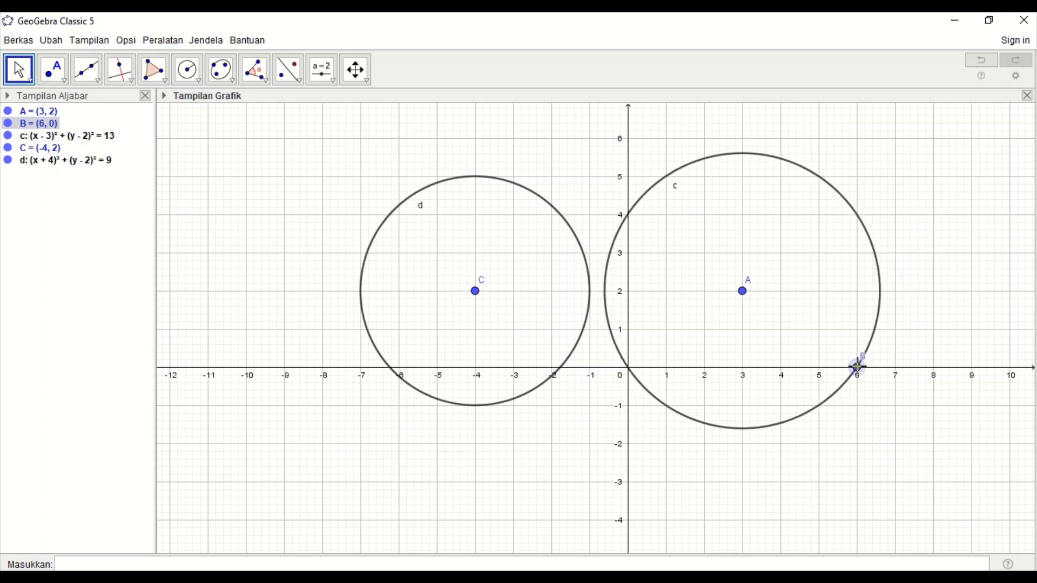
{"action": "left_click_drag", "start_coordinate": [862, 379], "coordinate": [822, 344]}
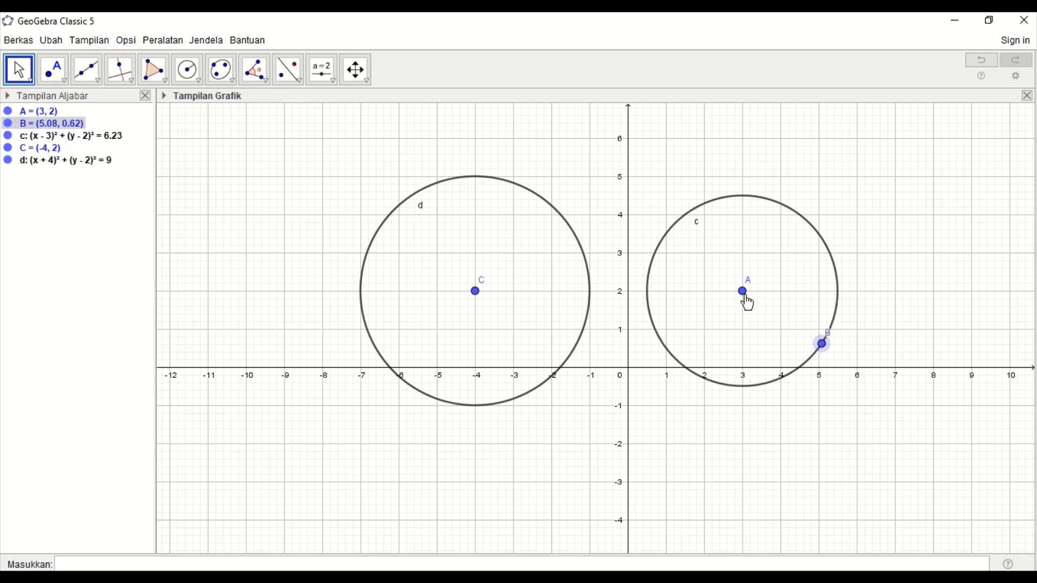
{"action": "left_click_drag", "start_coordinate": [743, 292], "coordinate": [782, 267]}
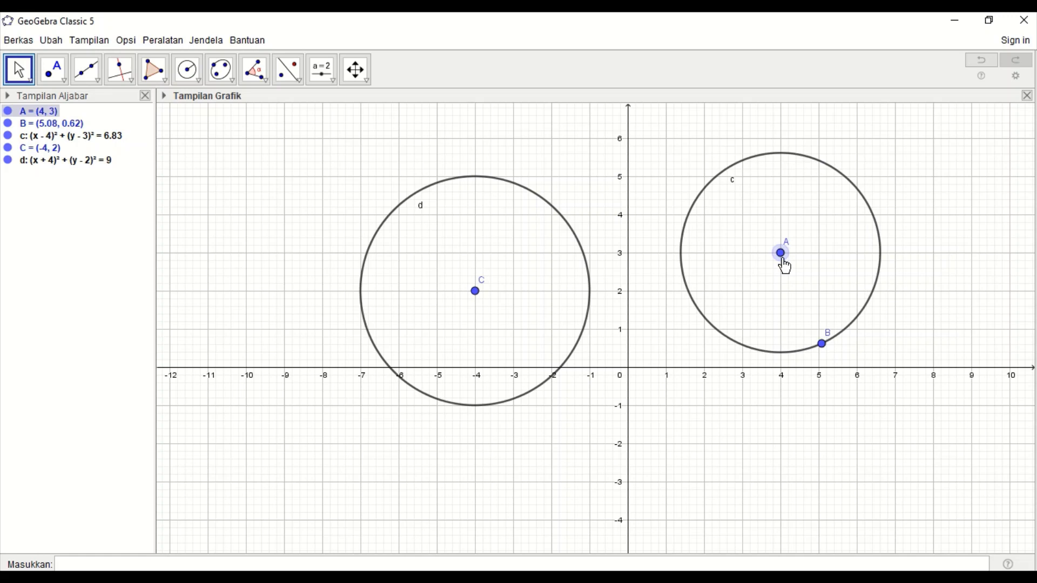
Step: Move the radius-3 circle by its centre to (-5, 2), and by its outline until the centre is at (-6, 4)
{"action": "left_click", "coordinate": [475, 292]}
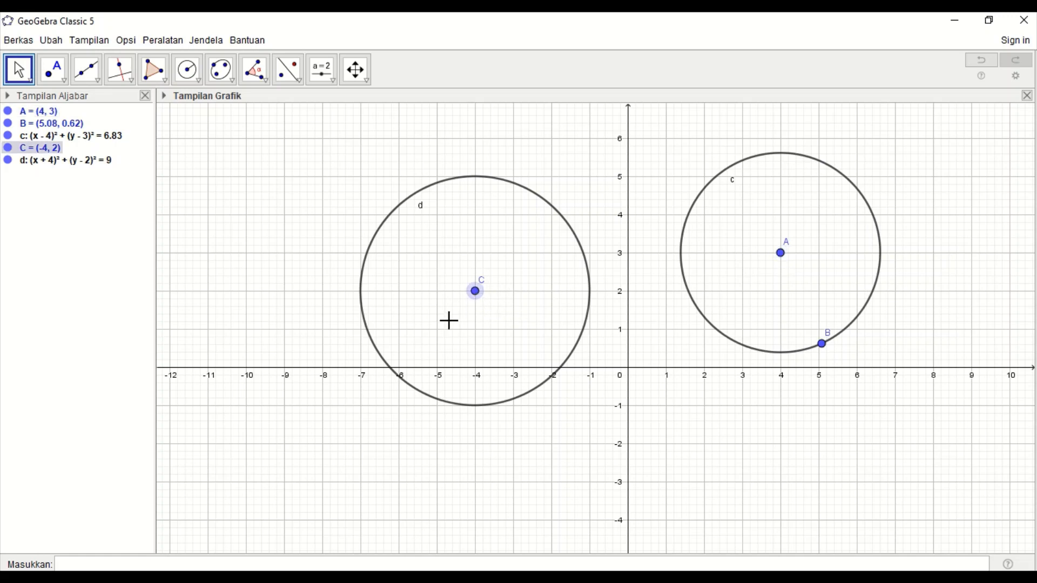
{"action": "left_click_drag", "start_coordinate": [479, 300], "coordinate": [436, 295]}
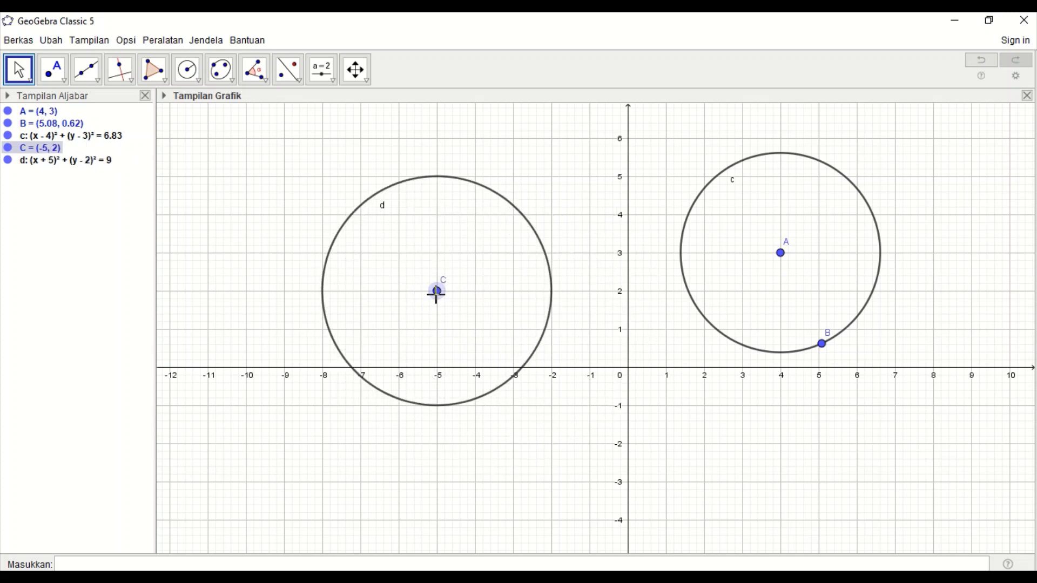
{"action": "left_click", "coordinate": [554, 299]}
{"action": "left_click_drag", "start_coordinate": [557, 301], "coordinate": [516, 303]}
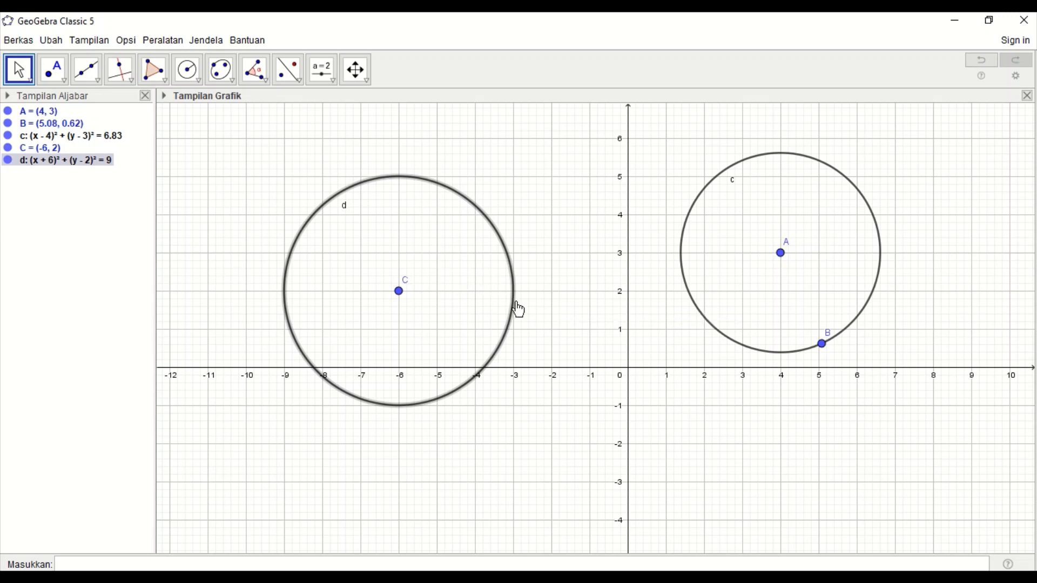
{"action": "left_click_drag", "start_coordinate": [519, 308], "coordinate": [517, 236]}
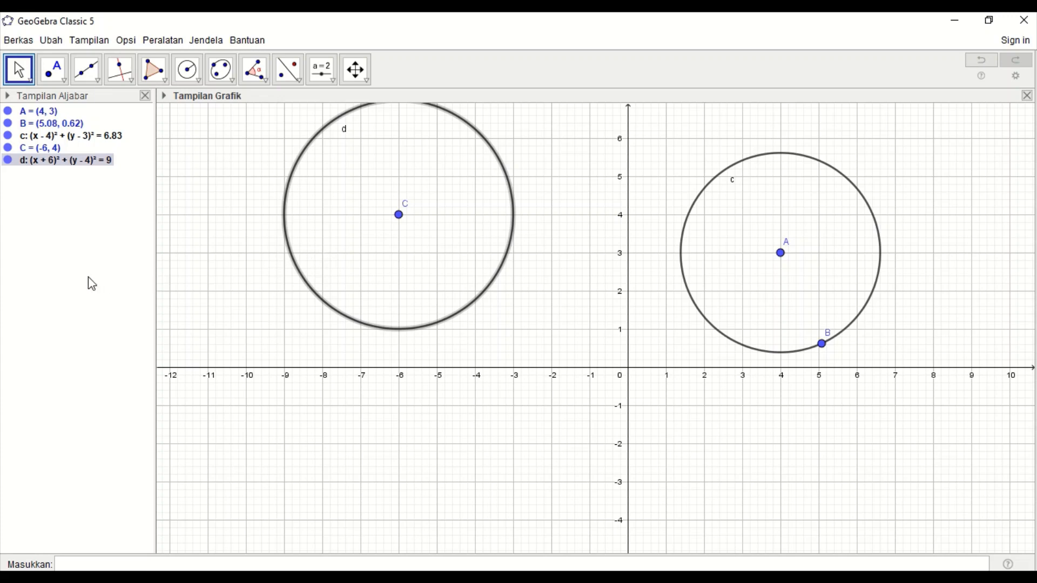
Step: Undo the outline moves of the radius-3 circle and delete all objects from the construction
{"action": "key", "text": "ctrl+z"}
{"action": "key", "text": "ctrl+z"}
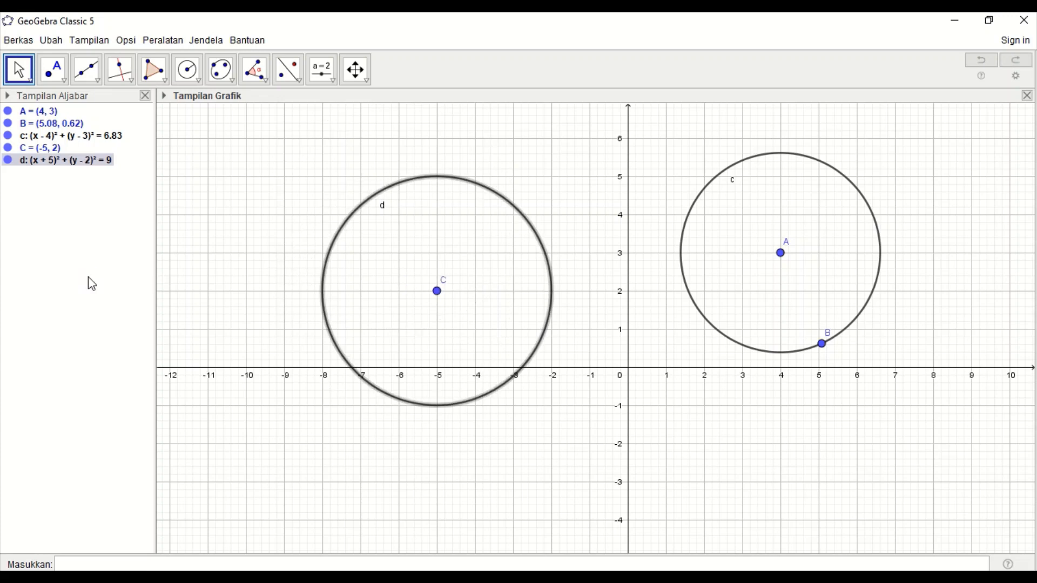
{"action": "key", "text": "ctrl+a"}
{"action": "key", "text": "Delete"}
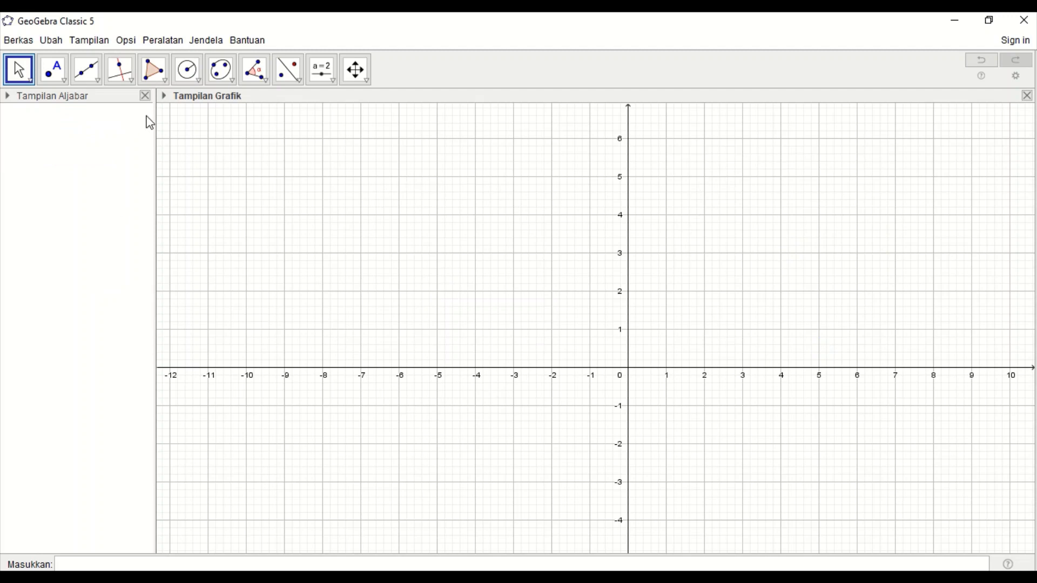
Step: Draw a triangle with the Polygon tool through (-10, 3), (-7, 3) and about (-8.52, 5.98)
{"action": "left_click", "coordinate": [152, 71]}
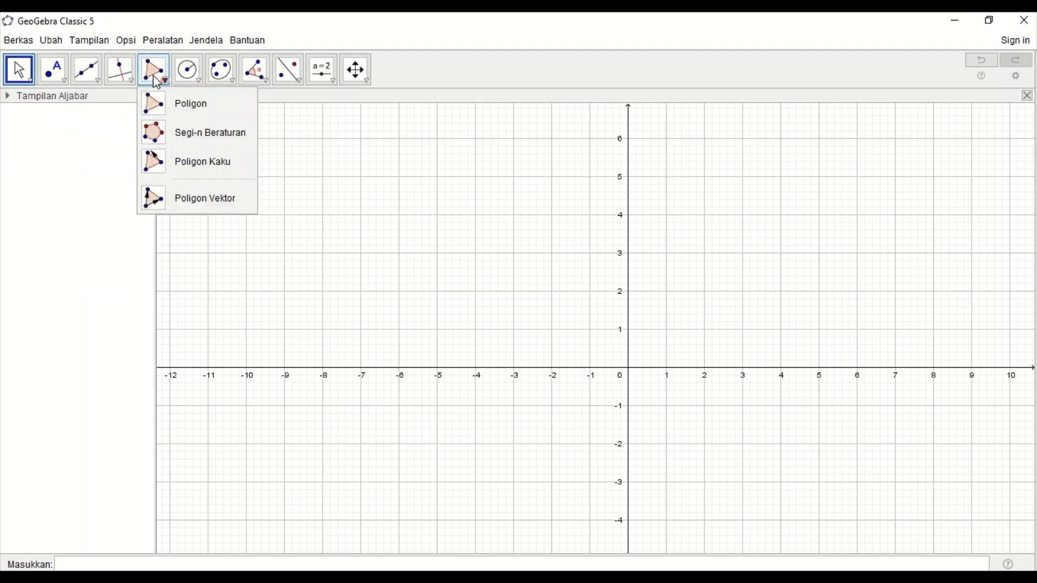
{"action": "left_click", "coordinate": [197, 110]}
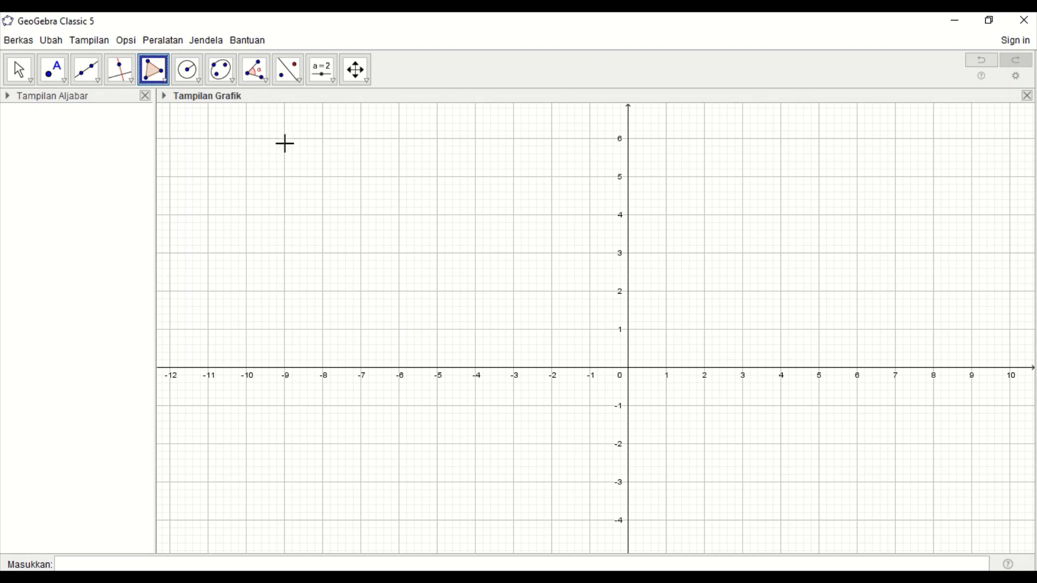
{"action": "left_click", "coordinate": [247, 253]}
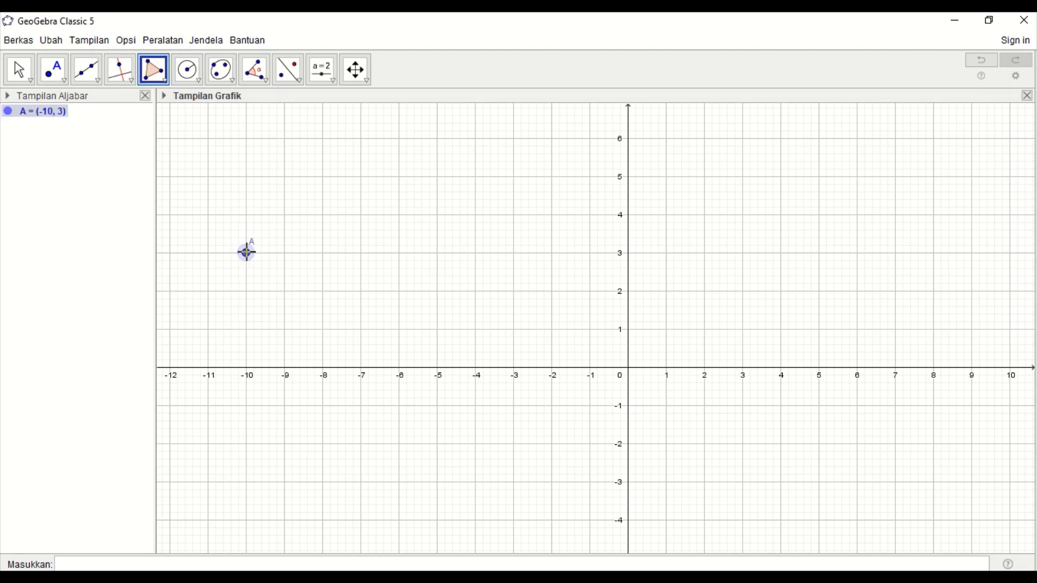
{"action": "left_click", "coordinate": [361, 252]}
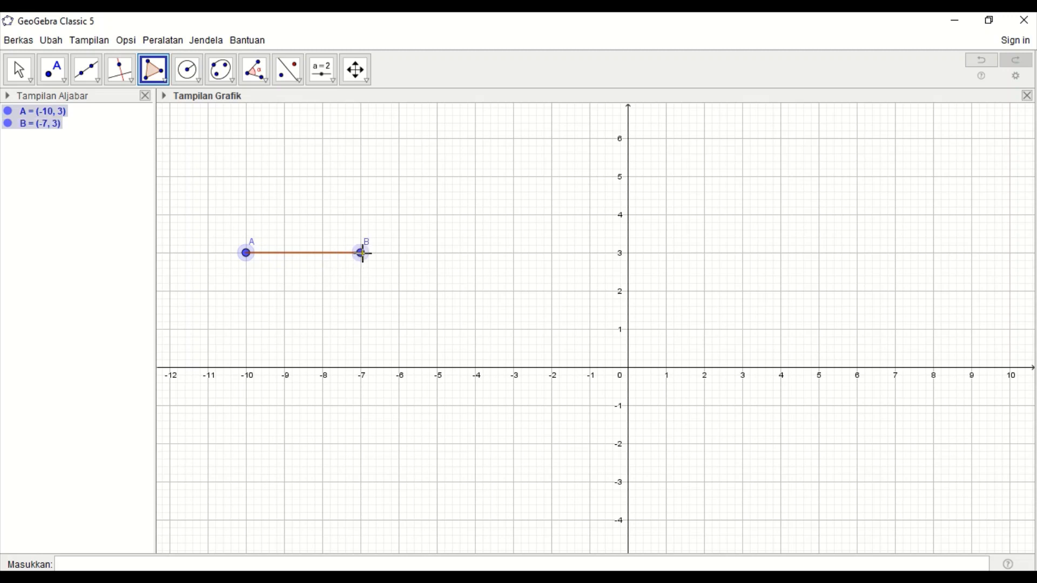
{"action": "left_click", "coordinate": [303, 139]}
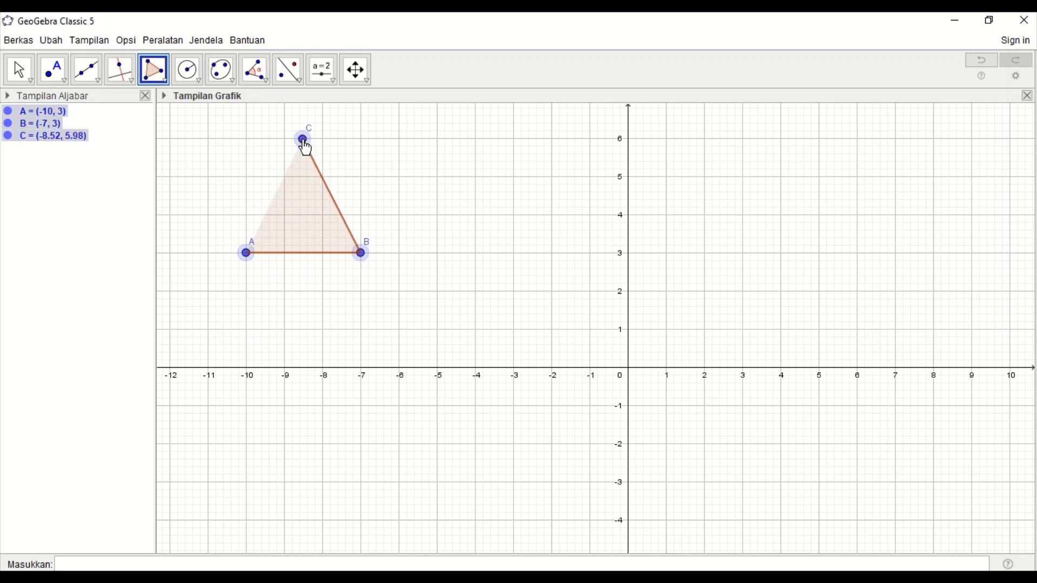
{"action": "left_click", "coordinate": [249, 254]}
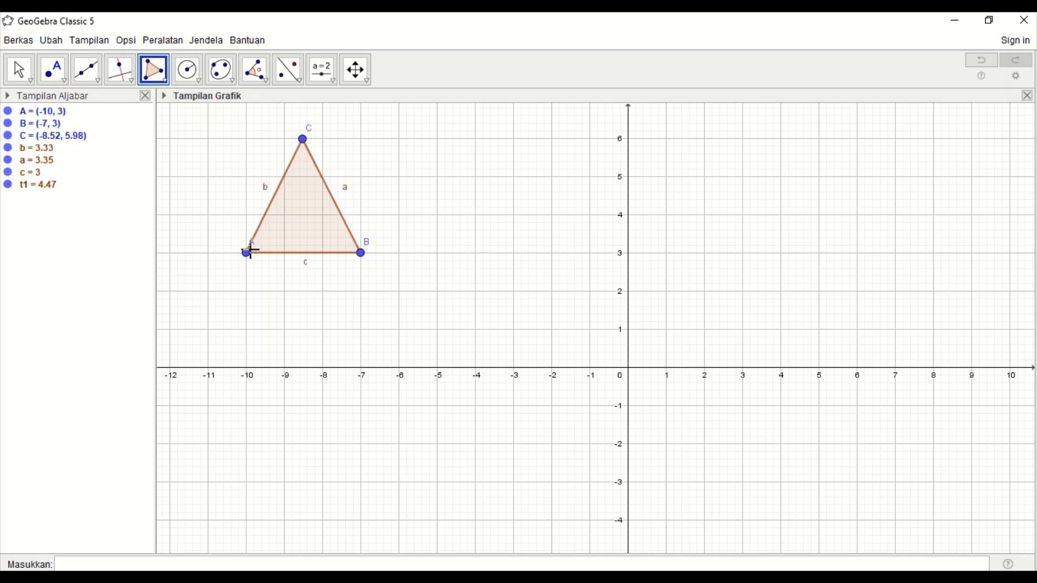
Step: Draw a right triangle with the Polygon tool through (-5, 6), (-5, 4) and (-1, 4)
{"action": "left_click", "coordinate": [438, 139]}
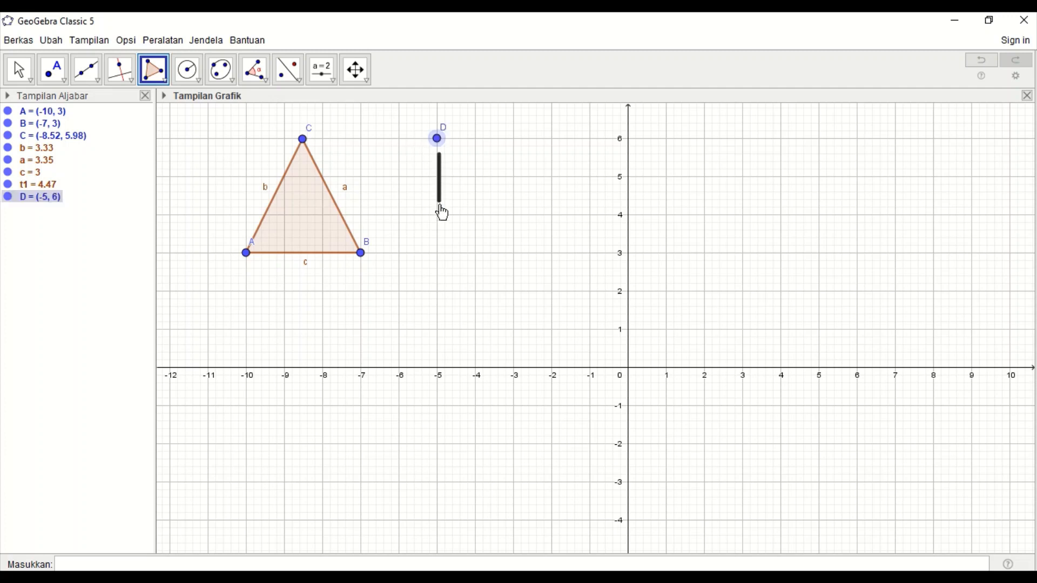
{"action": "left_click_drag", "start_coordinate": [439, 215], "coordinate": [439, 215]}
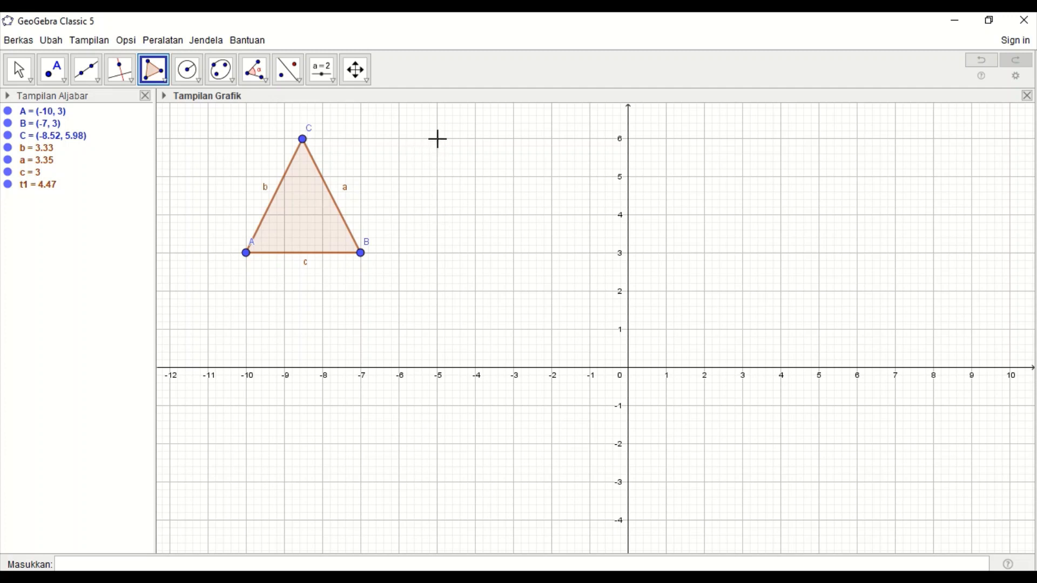
{"action": "left_click", "coordinate": [438, 139]}
{"action": "left_click", "coordinate": [438, 215]}
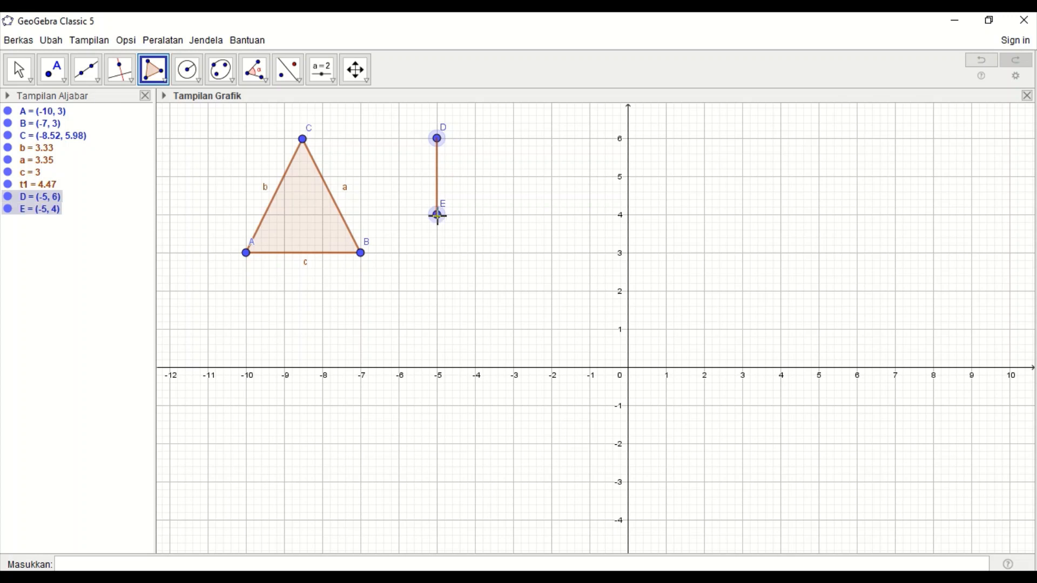
{"action": "left_click", "coordinate": [589, 216]}
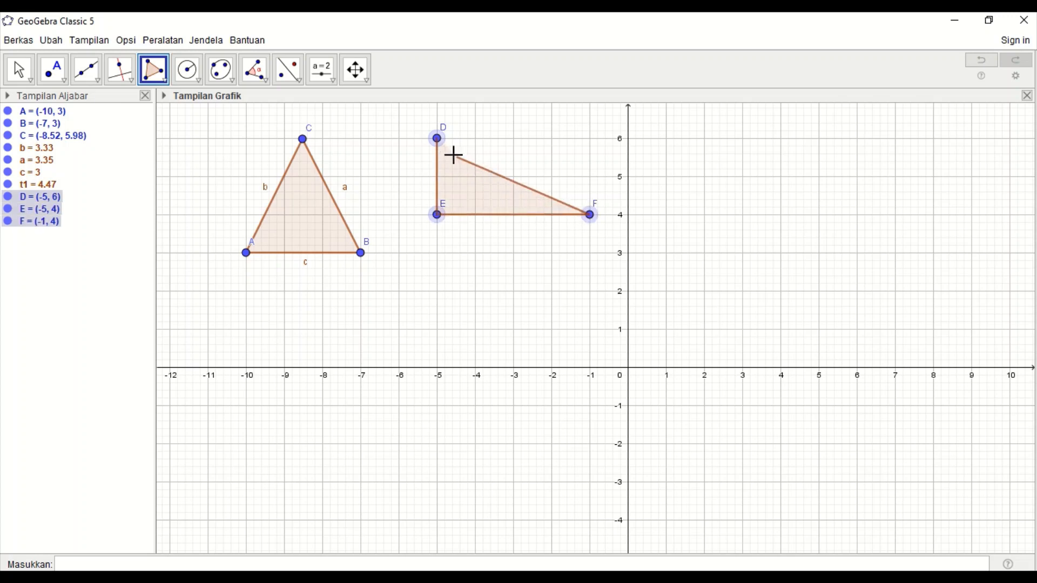
{"action": "left_click", "coordinate": [438, 139]}
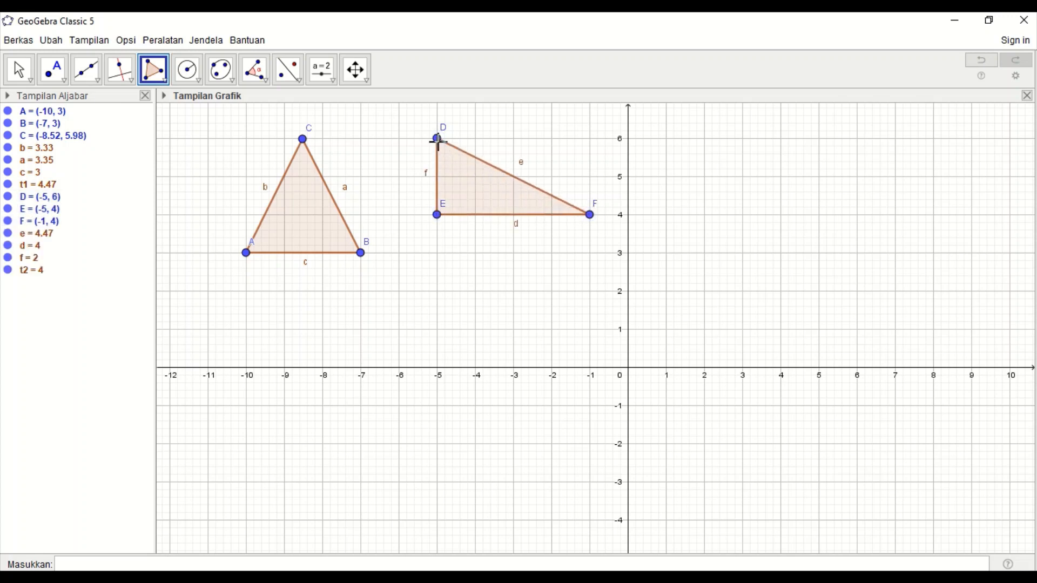
Step: Draw a trapezoid with the Polygon tool through (-5, 2), (-6, 0), (-1, 0) and (-2, 2)
{"action": "left_click", "coordinate": [437, 291]}
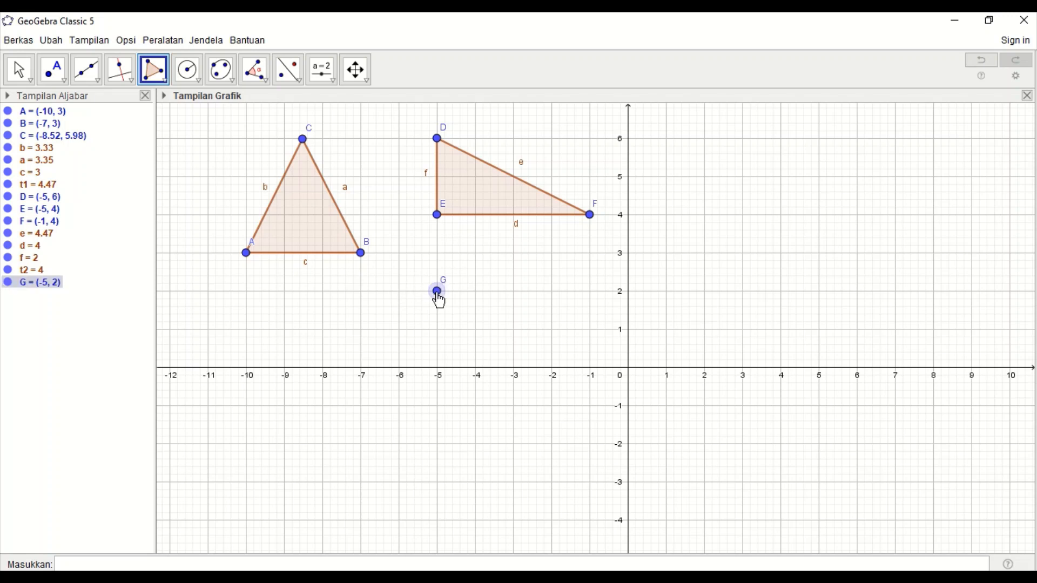
{"action": "left_click", "coordinate": [400, 369]}
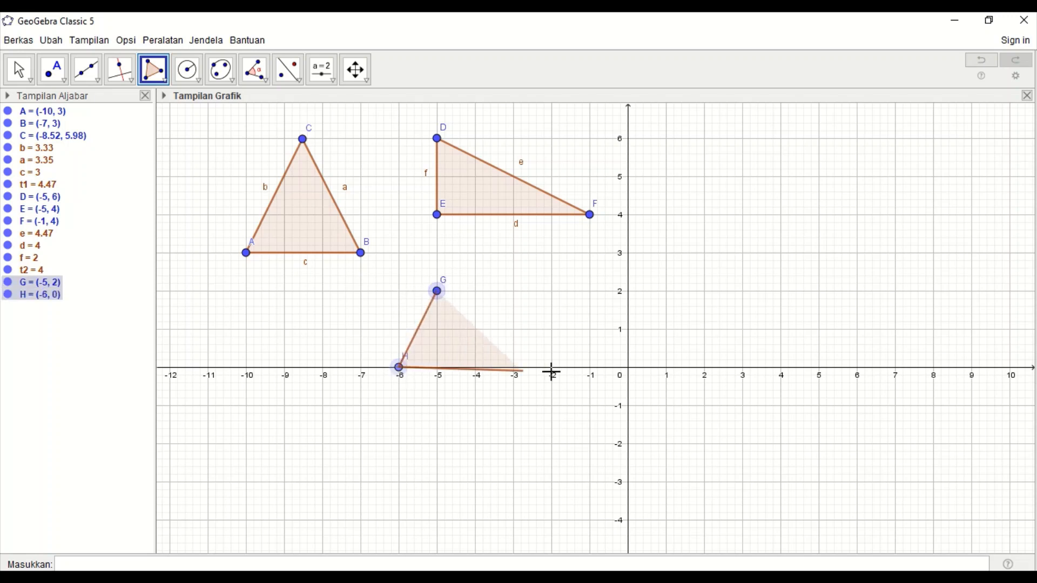
{"action": "left_click", "coordinate": [591, 369]}
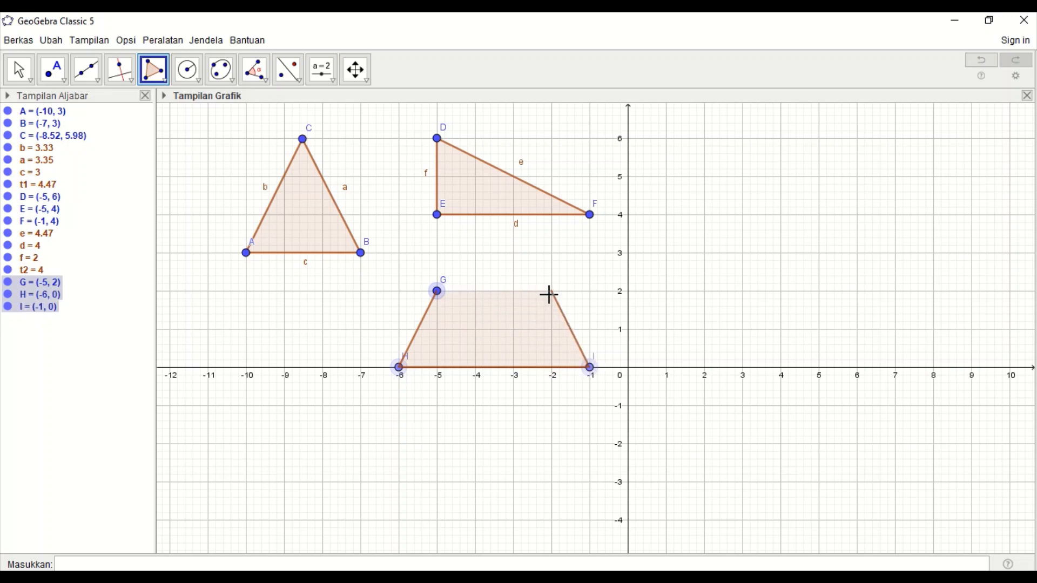
{"action": "left_click", "coordinate": [551, 292]}
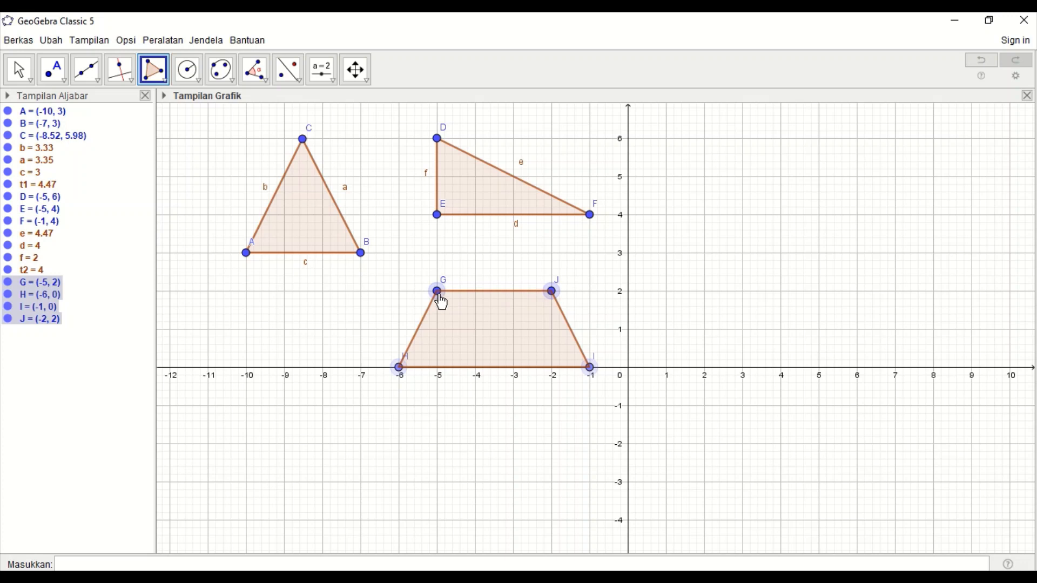
{"action": "left_click", "coordinate": [438, 294]}
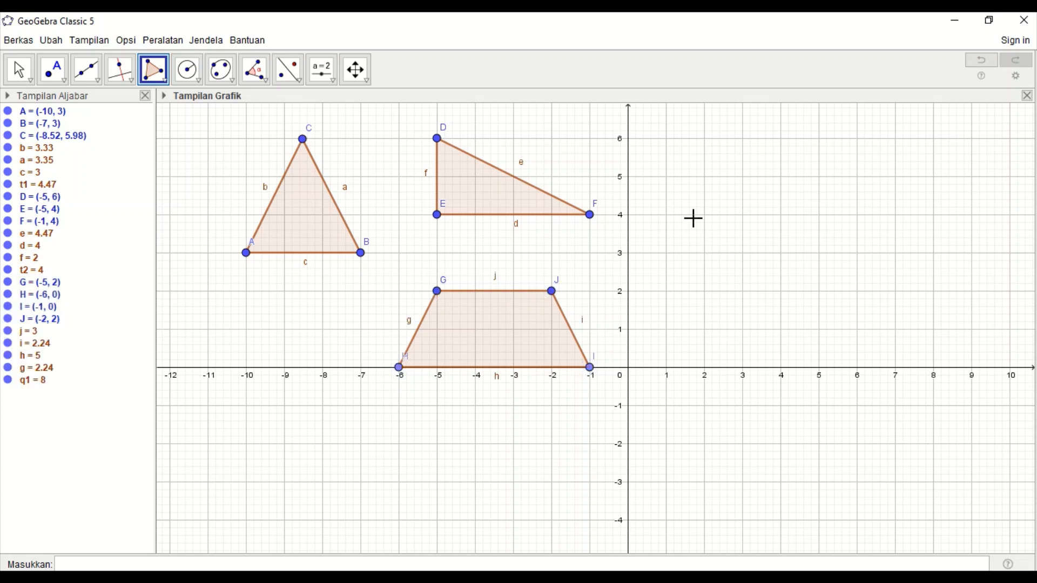
Step: Draw a parallelogram with the Polygon tool through (3, 6), (1, 4), (5, 4) and (7, 6)
{"action": "left_click", "coordinate": [743, 140]}
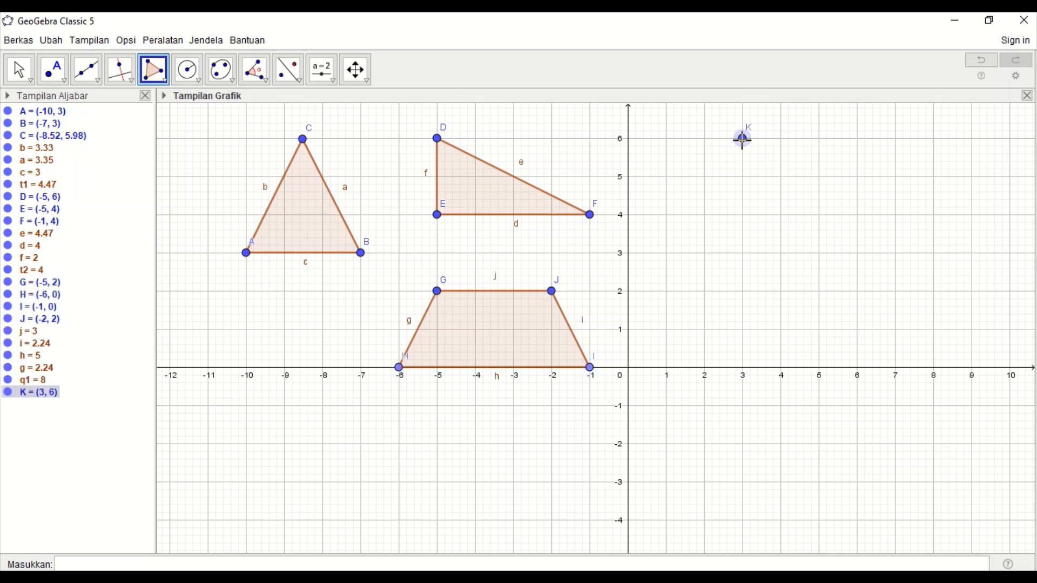
{"action": "left_click", "coordinate": [668, 216]}
{"action": "left_click", "coordinate": [819, 215]}
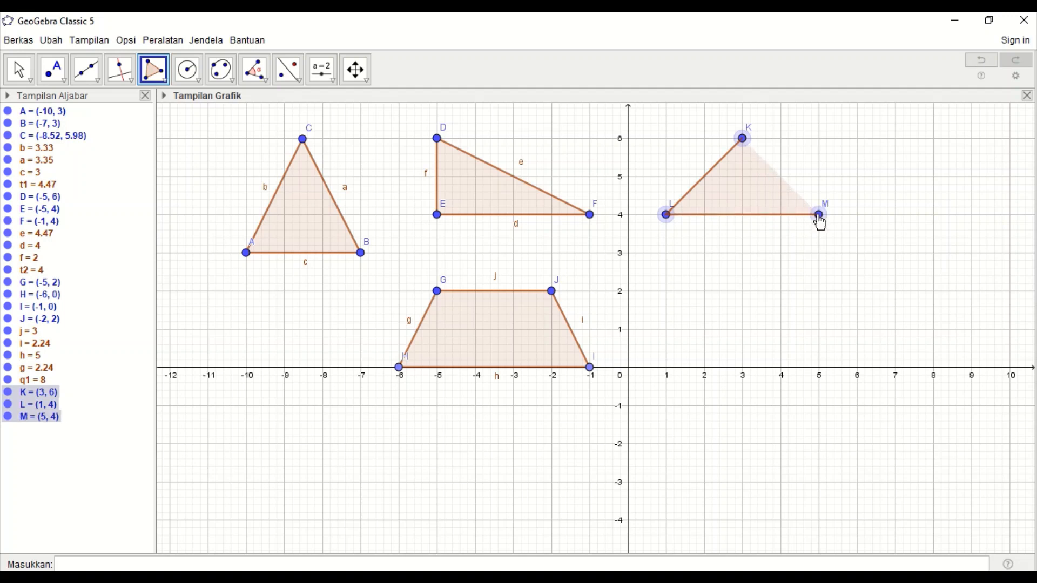
{"action": "left_click", "coordinate": [894, 140]}
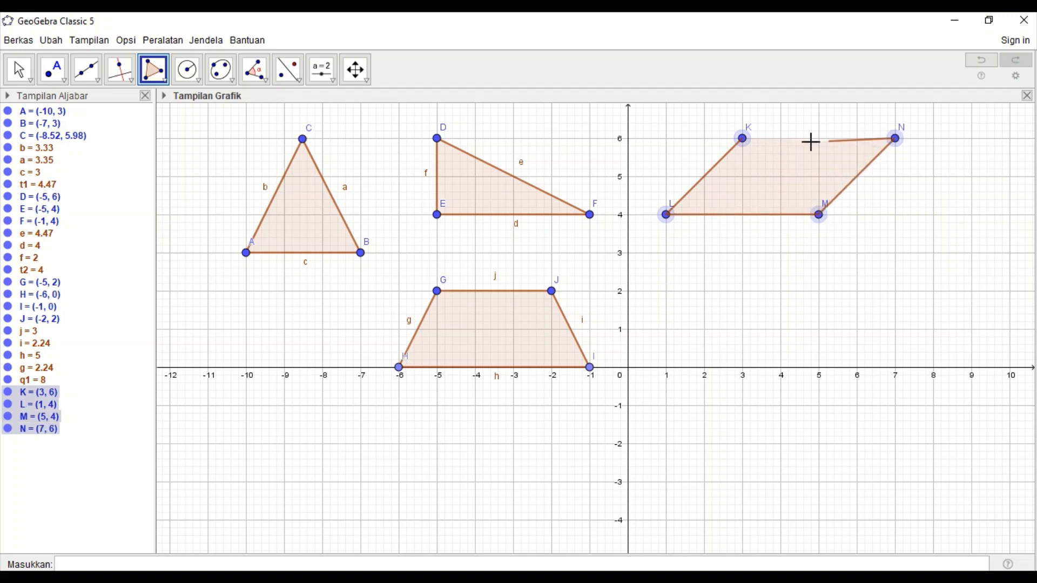
{"action": "left_click", "coordinate": [744, 139]}
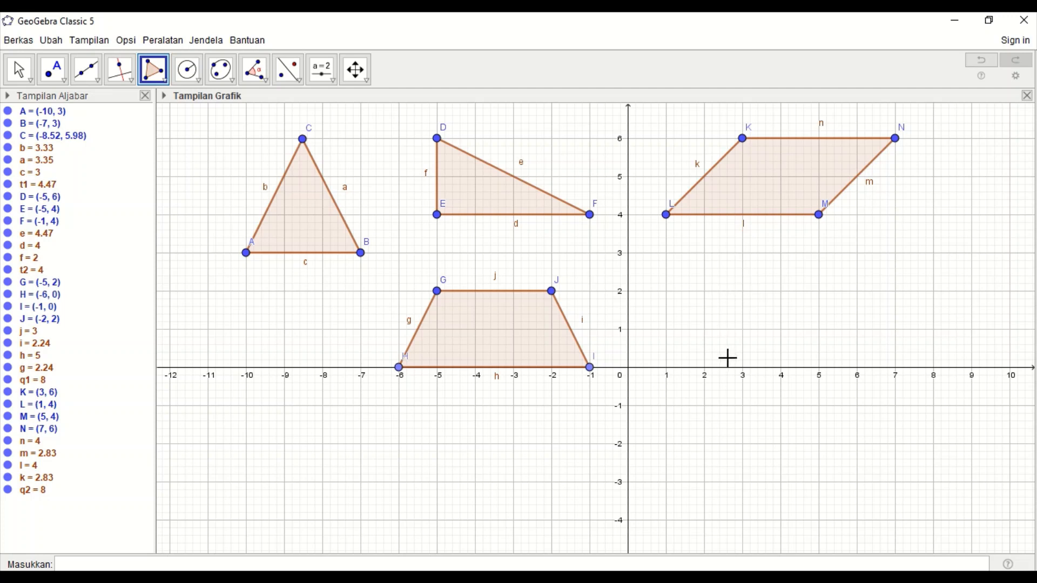
Step: Draw a square with the Polygon tool through (3, 2), (3, 0), (5, 0) and (5, 2)
{"action": "left_click", "coordinate": [744, 292]}
{"action": "key", "text": "Escape"}
{"action": "left_click", "coordinate": [744, 292]}
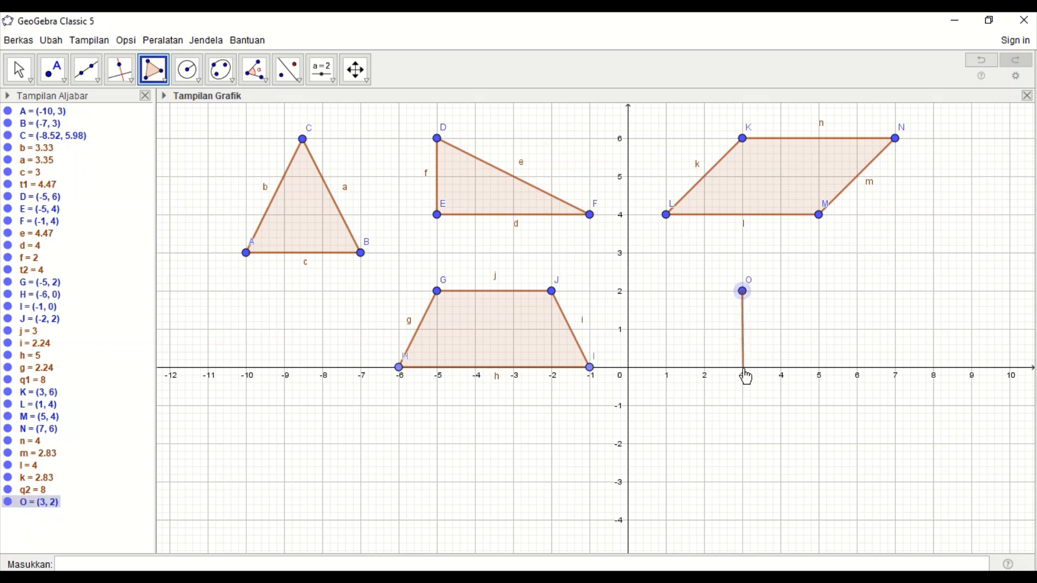
{"action": "left_click", "coordinate": [744, 368]}
{"action": "left_click", "coordinate": [819, 368]}
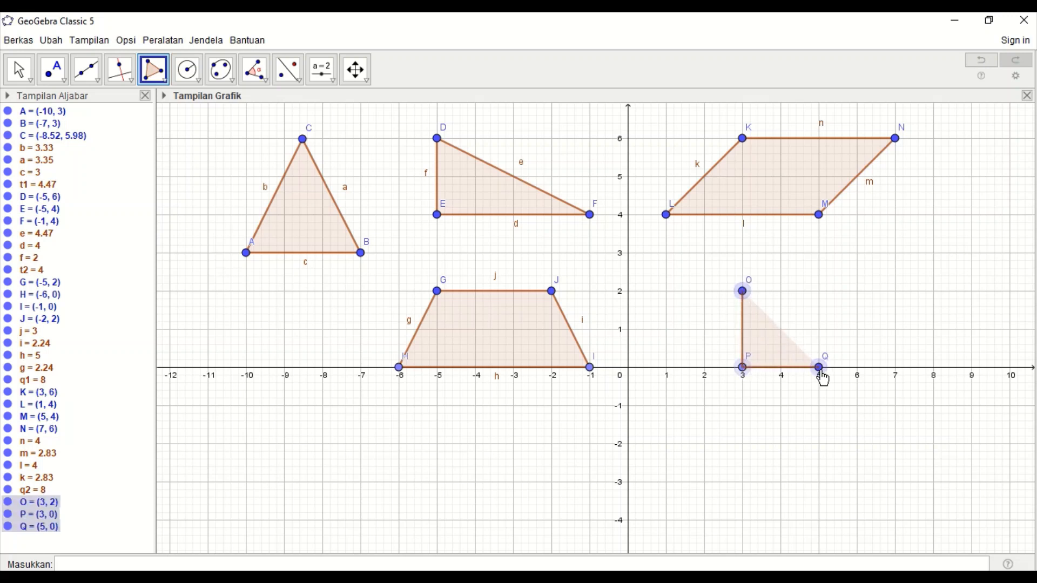
{"action": "left_click", "coordinate": [820, 292]}
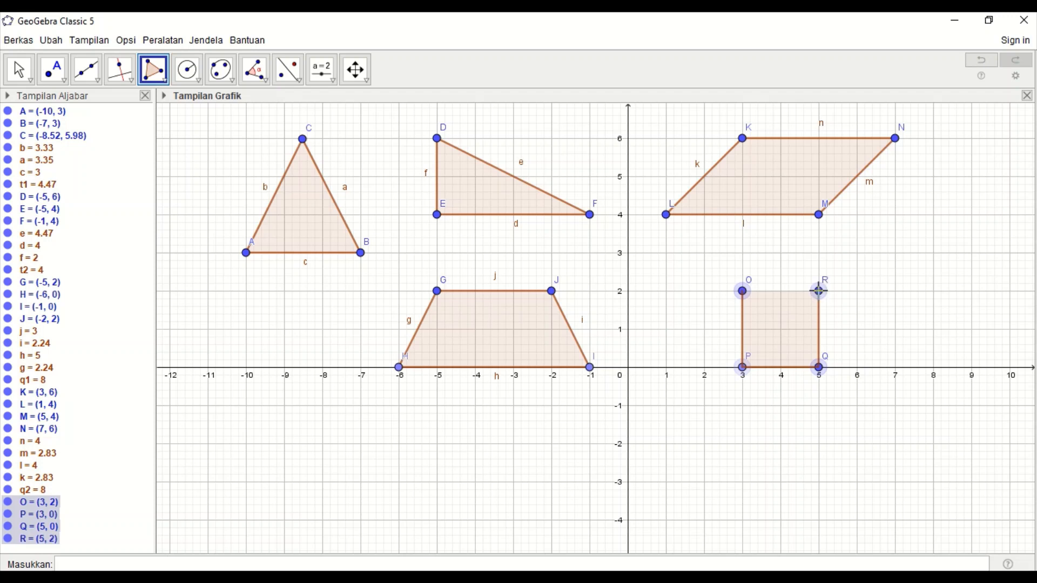
{"action": "left_click", "coordinate": [744, 292]}
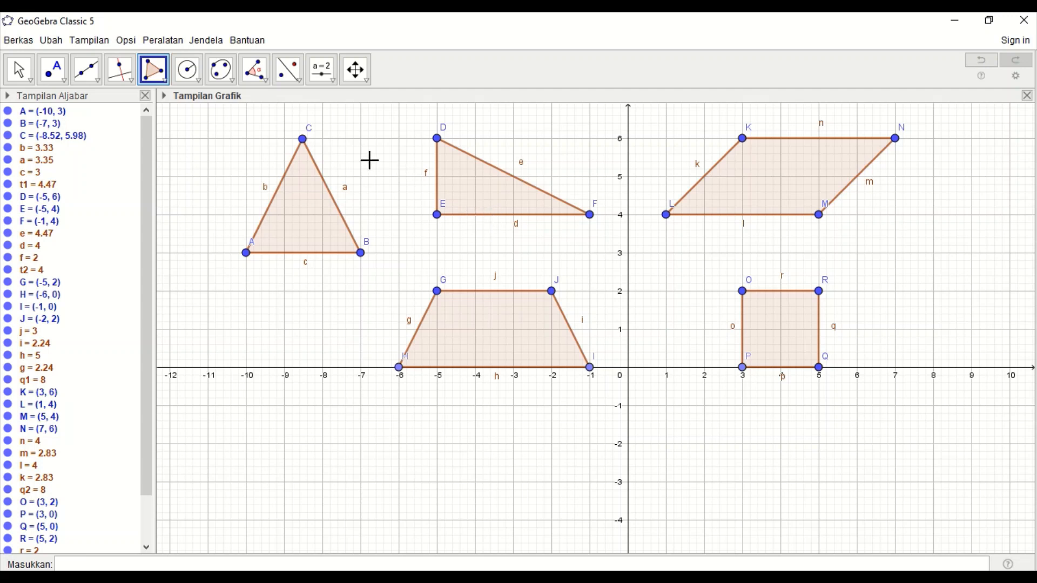
Step: Add area labels with the Area (Luas) tool to right triangle DEF and to triangle ABC
{"action": "left_click", "coordinate": [331, 81]}
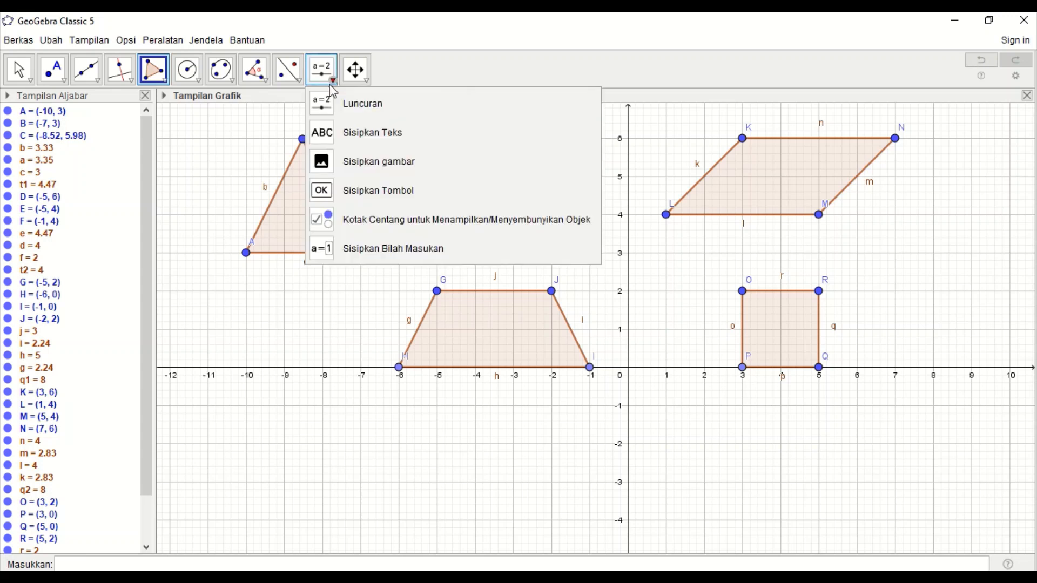
{"action": "left_click", "coordinate": [299, 82]}
{"action": "left_click", "coordinate": [267, 82]}
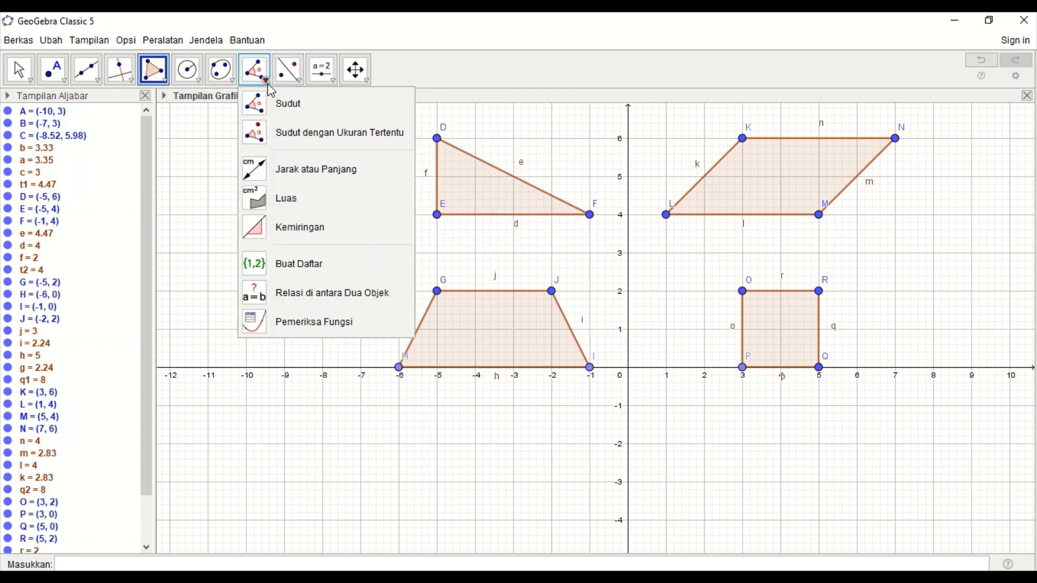
{"action": "left_click", "coordinate": [260, 202]}
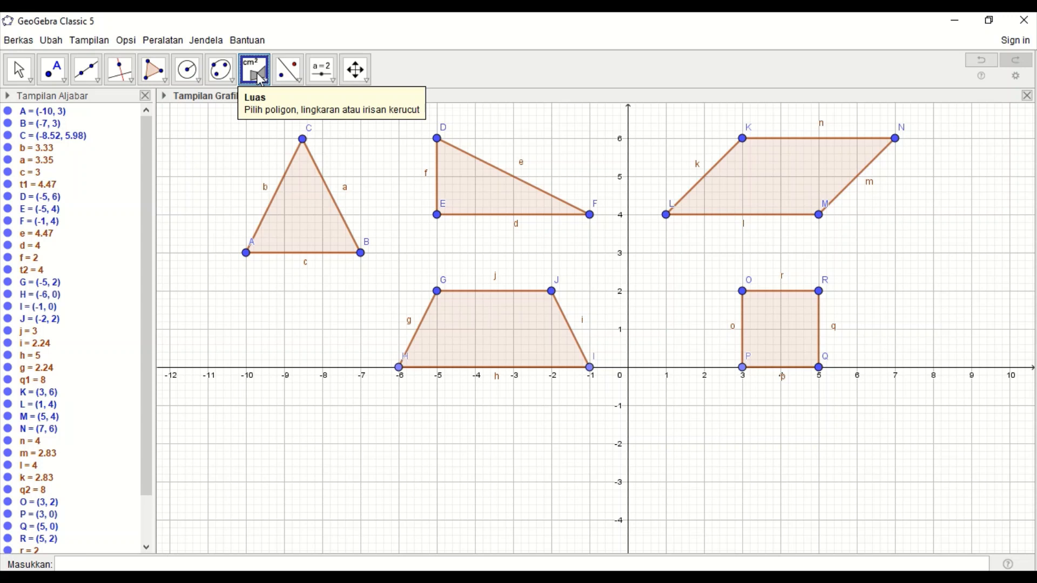
{"action": "left_click", "coordinate": [462, 184]}
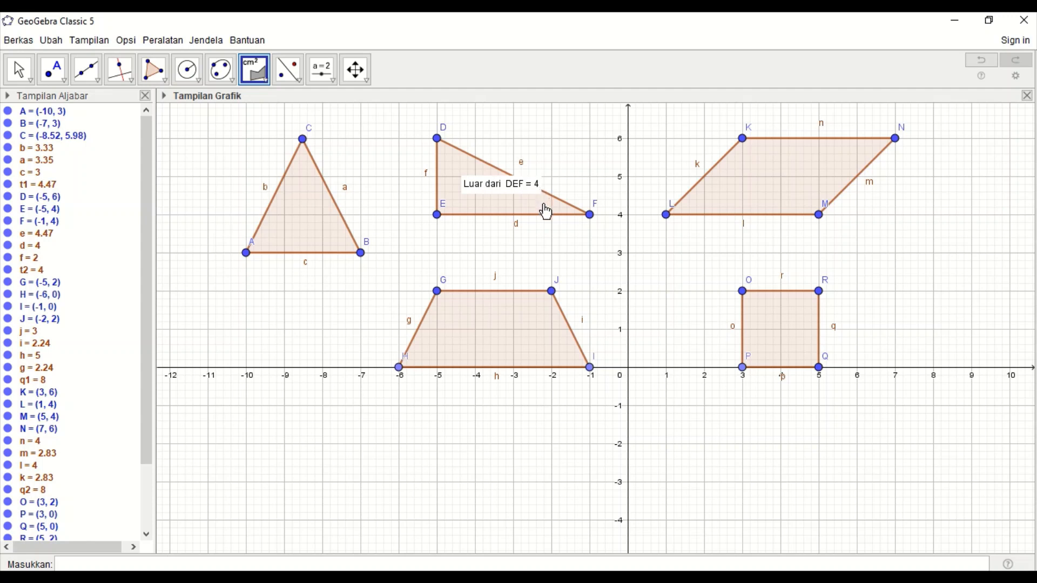
{"action": "left_click", "coordinate": [315, 221]}
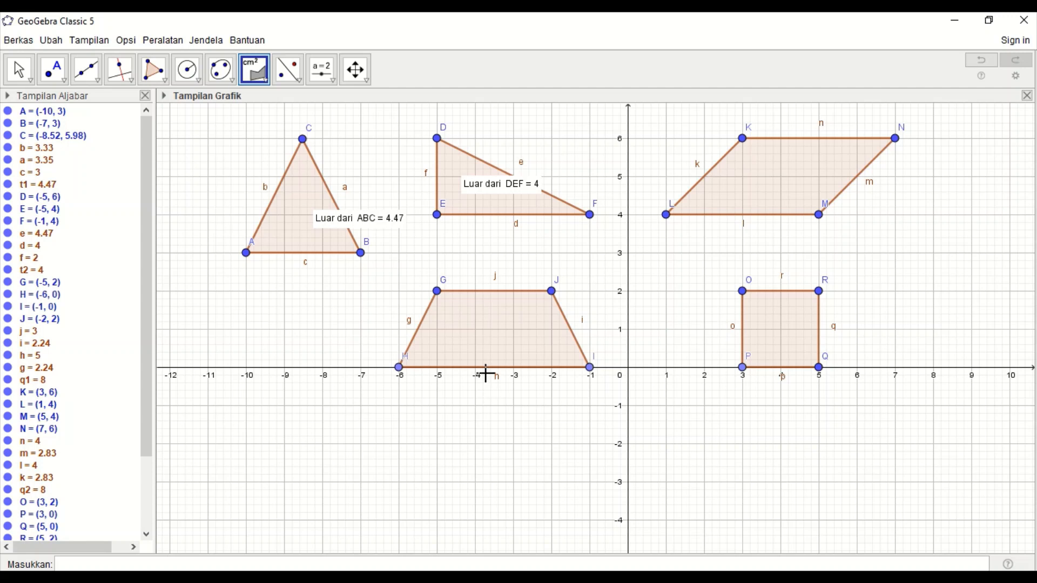
Step: Add area labels to trapezoid GHIJ, parallelogram KLMN and square OPQR, and postpone the antivirus restart request
{"action": "left_click", "coordinate": [480, 331]}
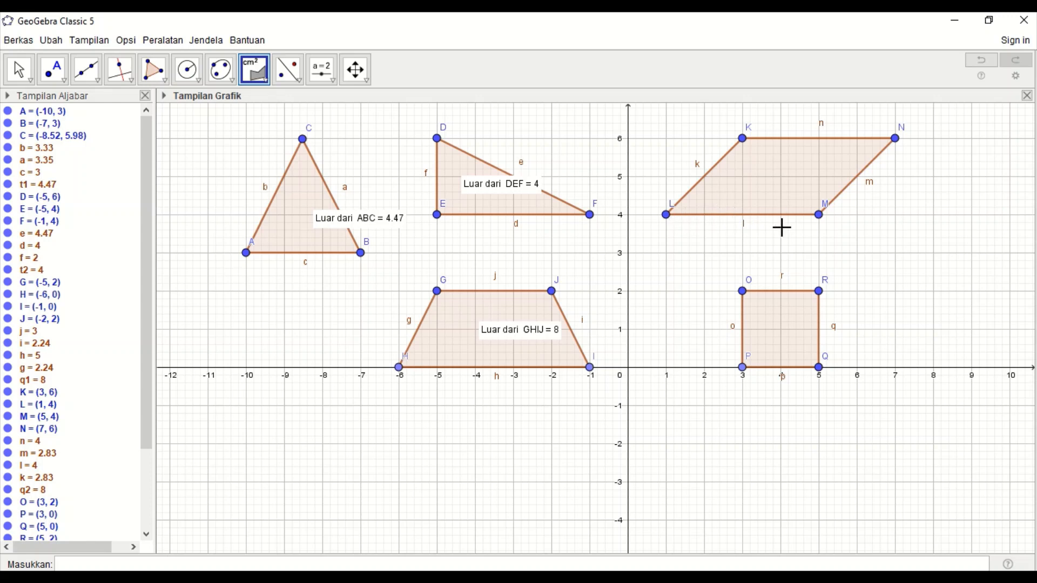
{"action": "left_click", "coordinate": [757, 184]}
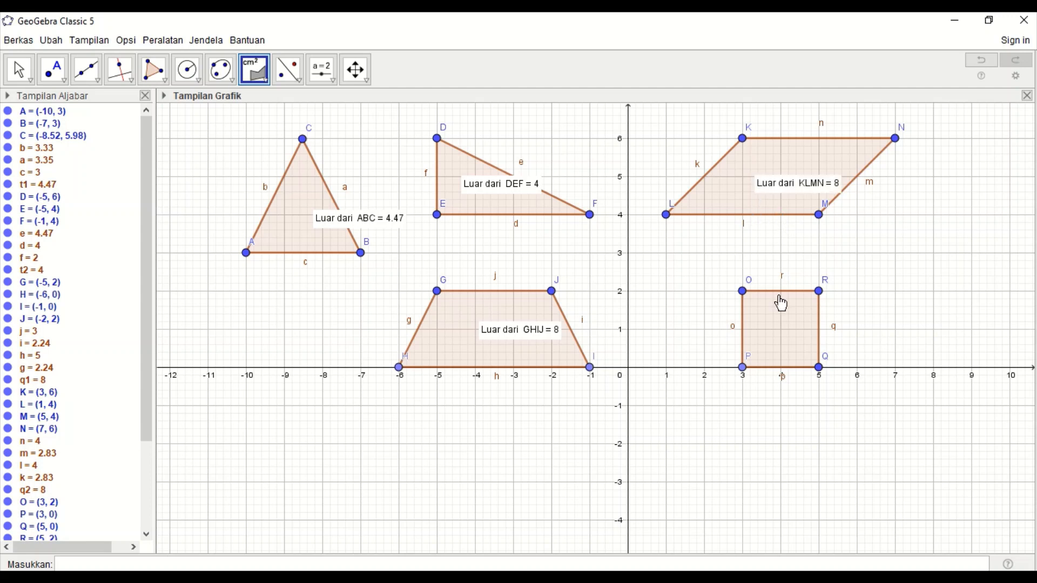
{"action": "left_click", "coordinate": [775, 345]}
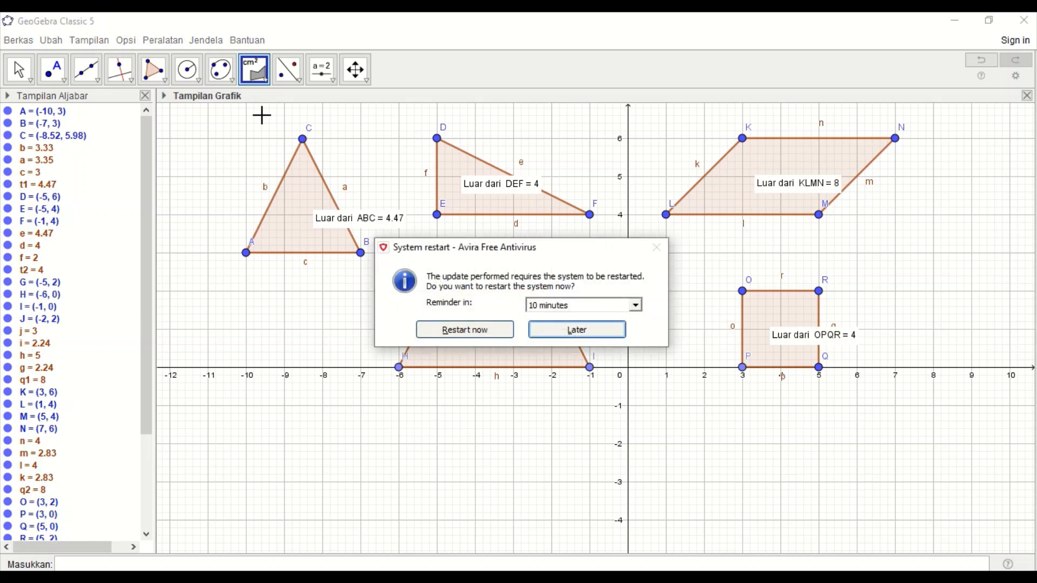
{"action": "left_click", "coordinate": [547, 328]}
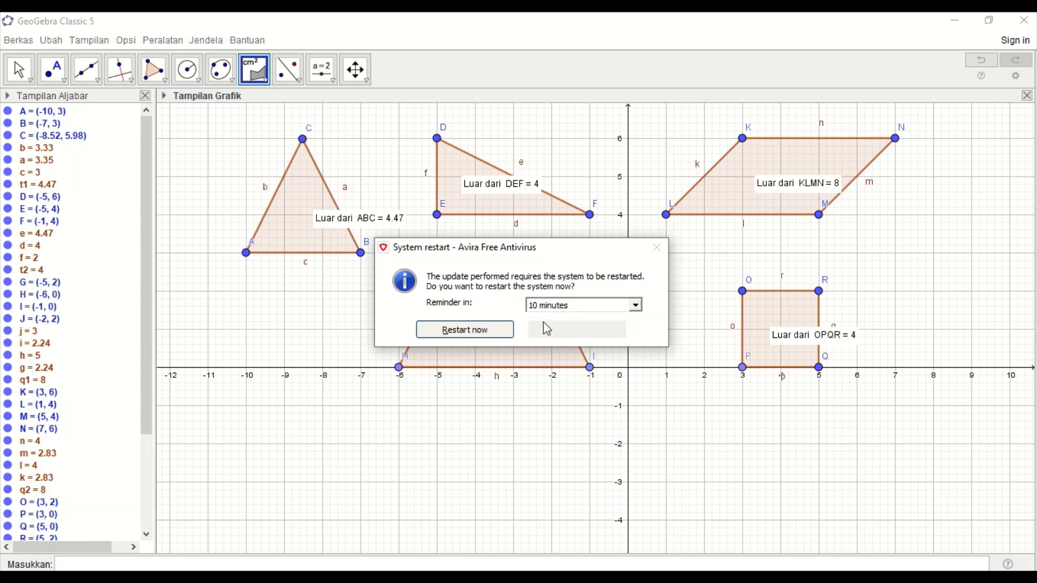